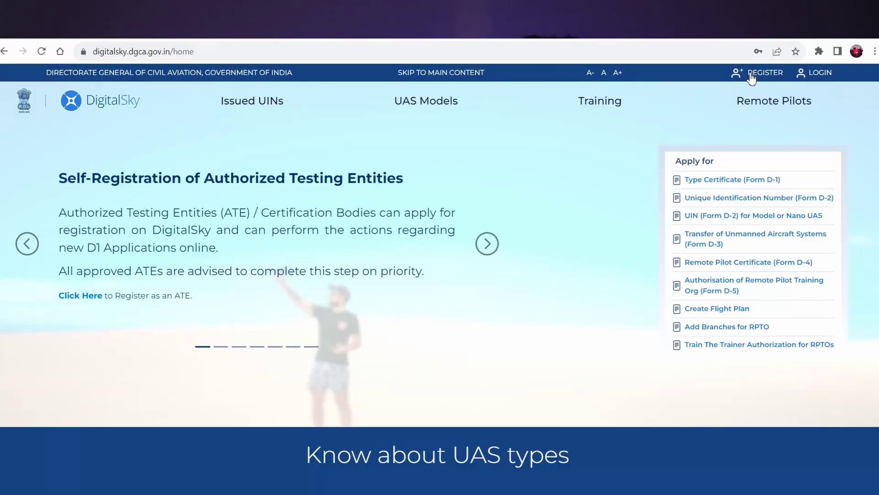
Register as an individual Indian UAS Manufacturer/Importer to open the account creation form
click(750, 75)
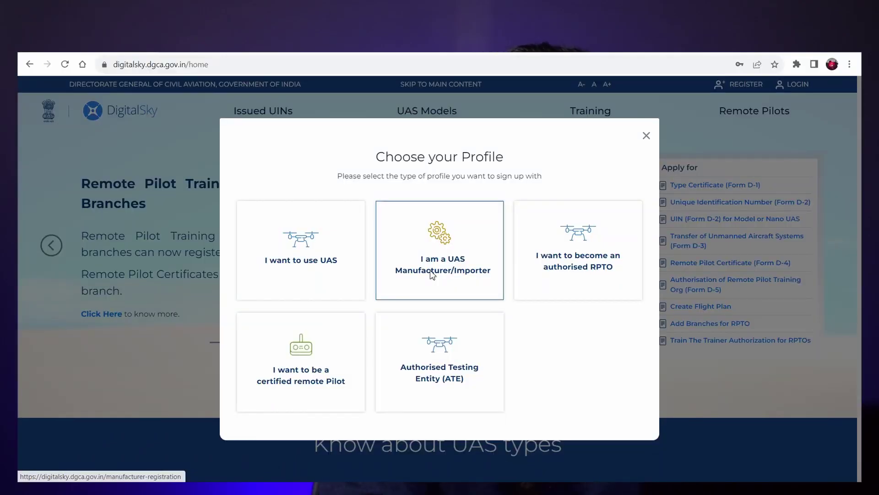
click(431, 275)
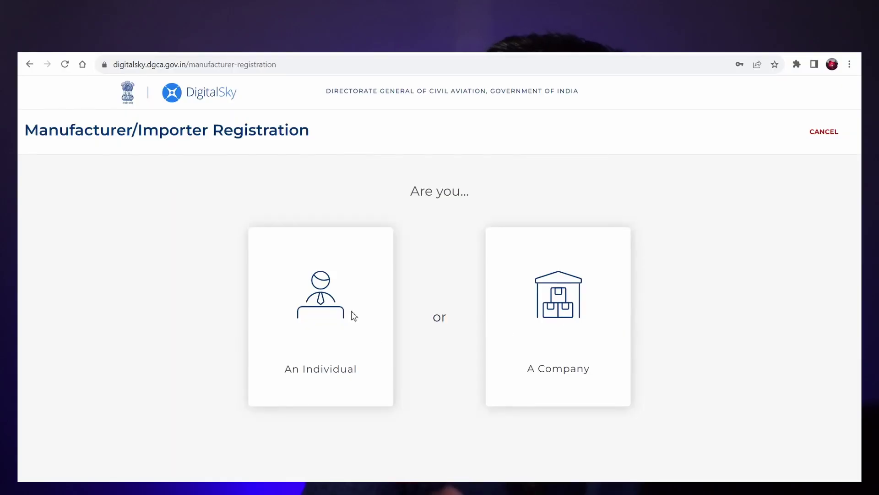
click(354, 315)
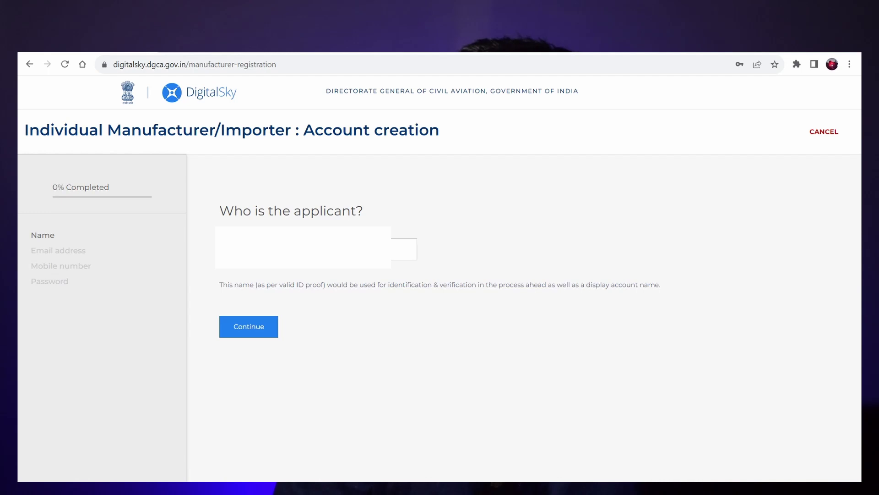
Submit the applicant's name, email, mobile and password, accept the declaration, and create the account
key(Return)
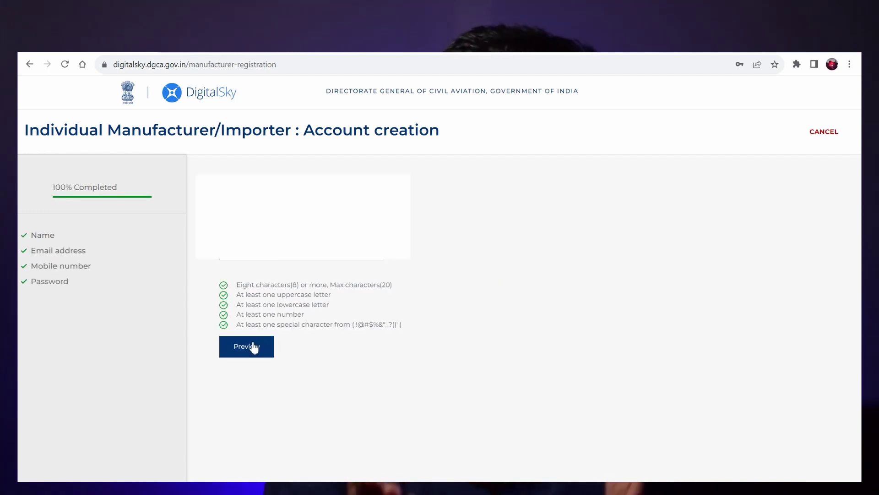
click(253, 346)
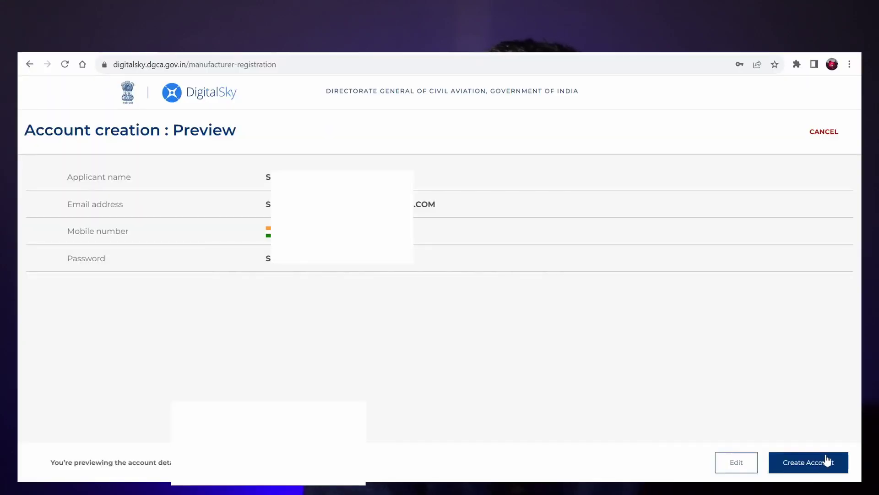
click(827, 460)
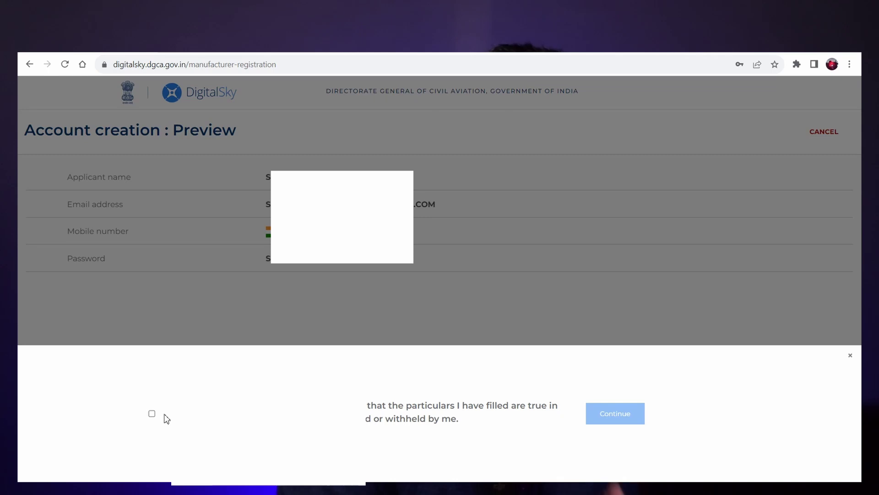
click(152, 414)
click(597, 412)
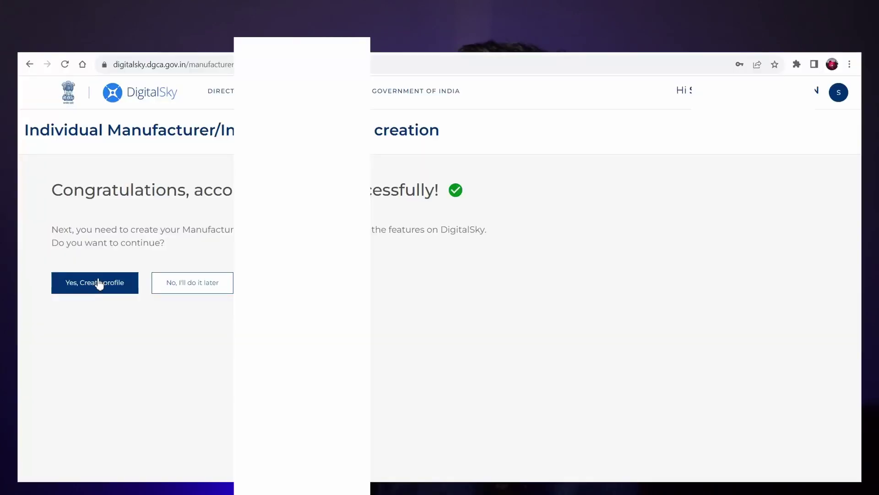
Start the manufacturer profile, confirming the prefilled name, email and mobile number
click(98, 284)
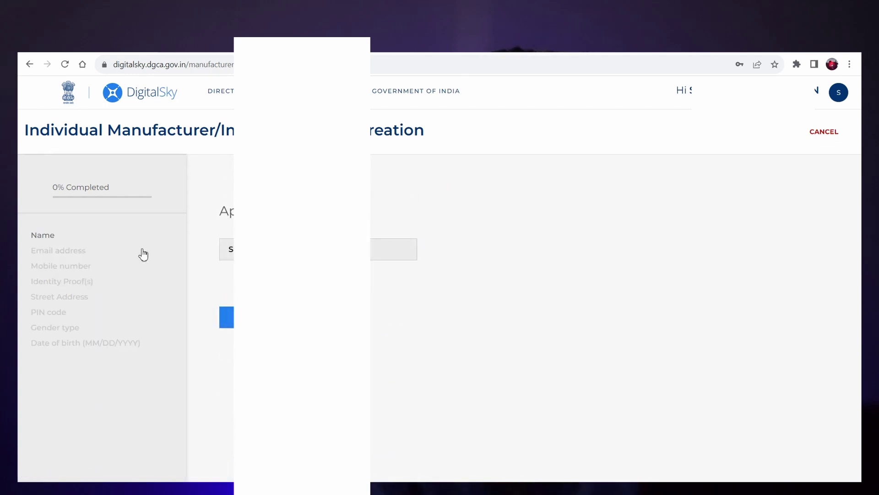
key(Return)
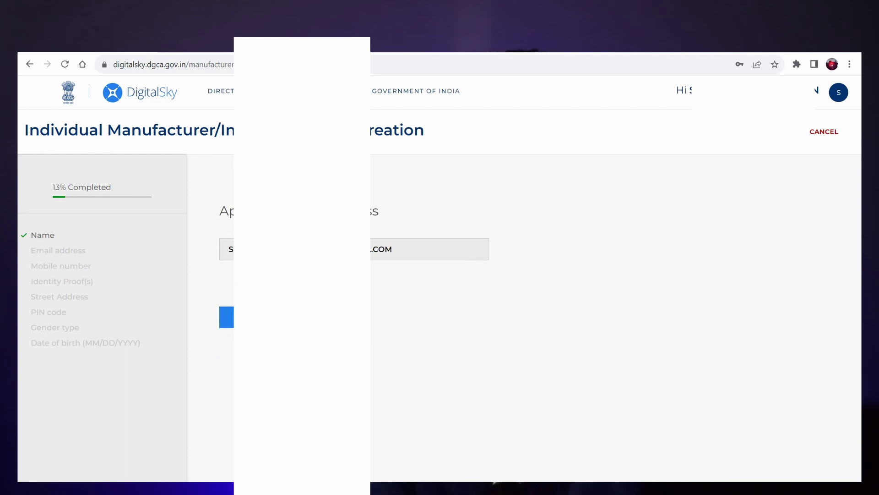
key(Return)
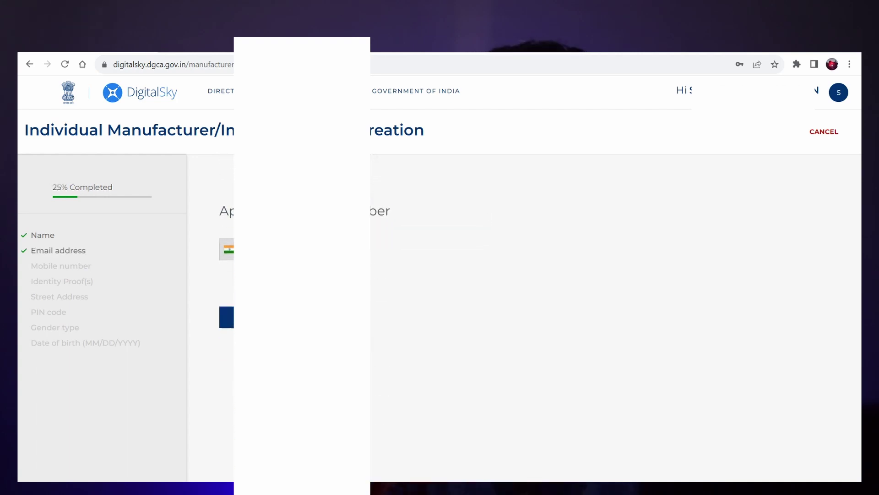
click(238, 317)
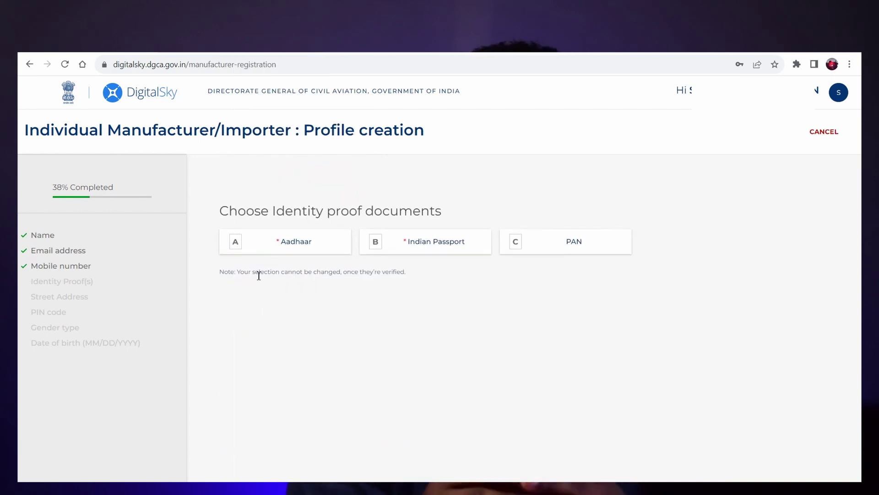
Choose Aadhaar and Indian Passport as identity proofs and open UIDAI's offline e-KYC help page
click(287, 252)
click(414, 242)
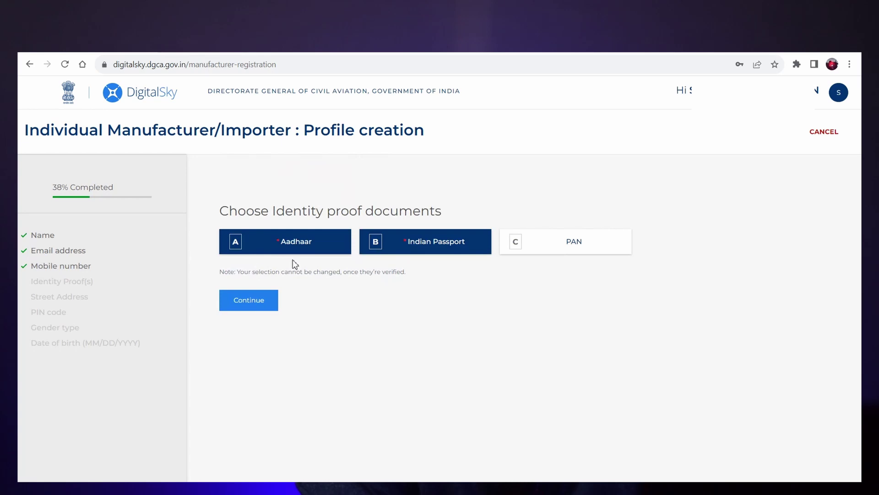
click(260, 300)
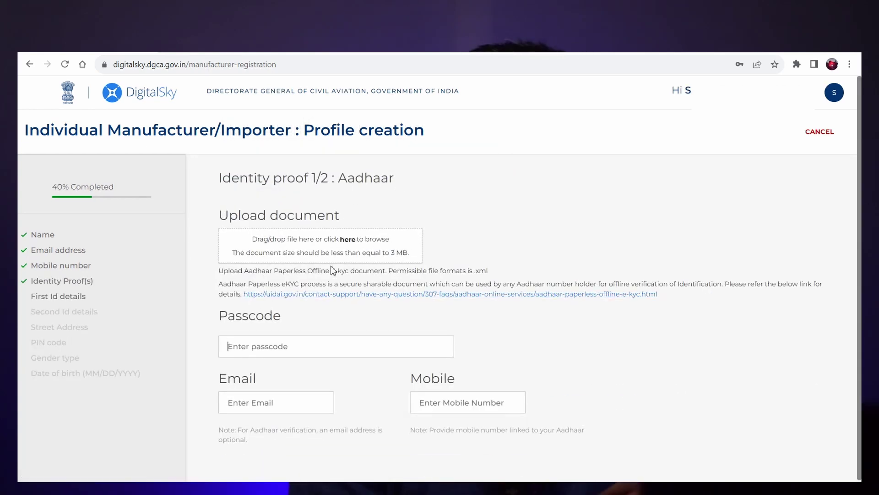
click(283, 289)
mouse_move(215, 165)
mouse_move(151, 150)
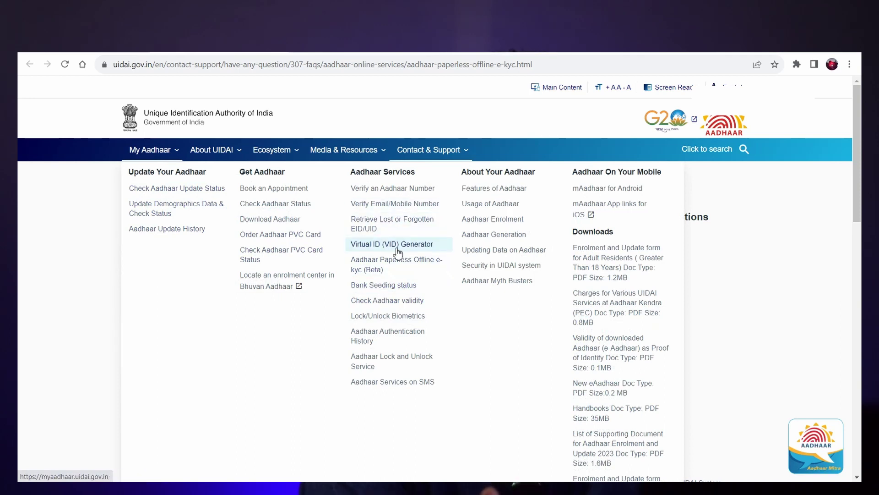
In Aadhaar Paperless Offline e-KYC, set a four-digit share code and download the ZIP
click(395, 268)
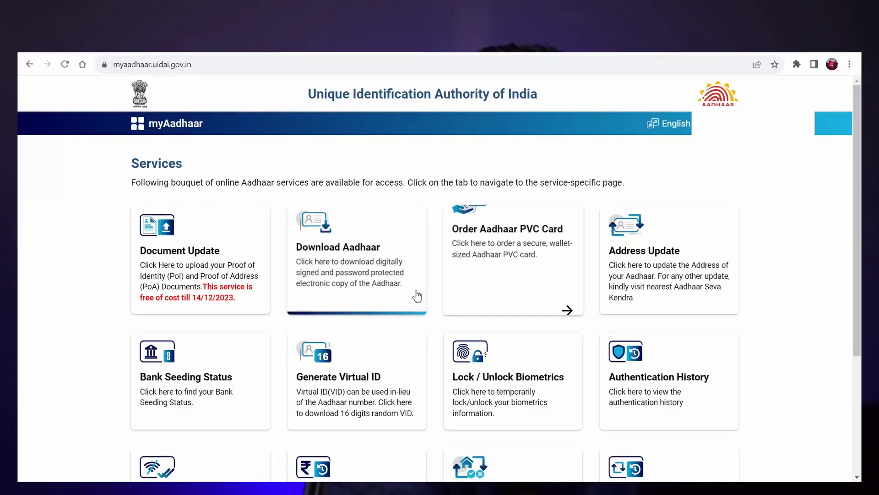
scroll(416, 295, down, 3)
scroll(529, 336, down, 2)
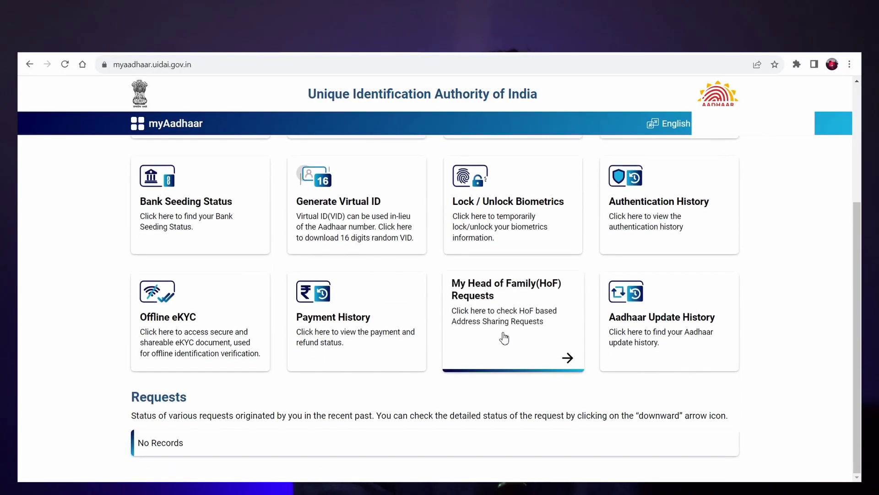
click(193, 329)
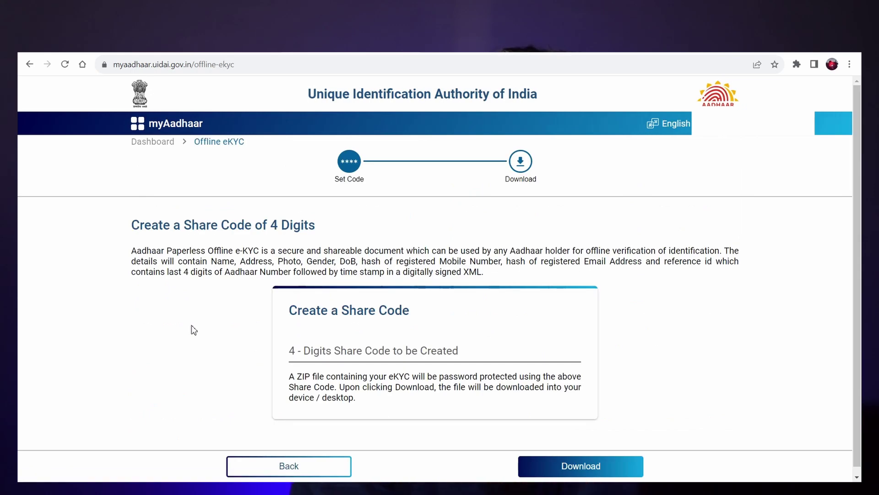
scroll(383, 285, down, 1)
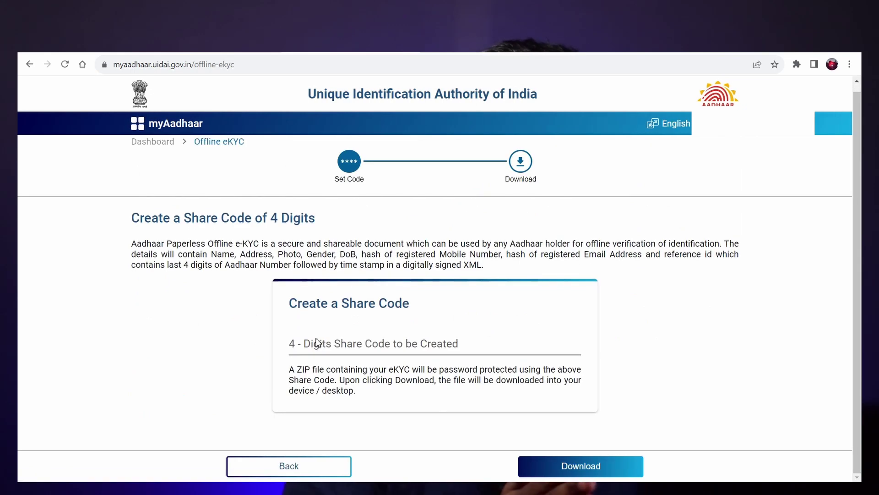
click(367, 344)
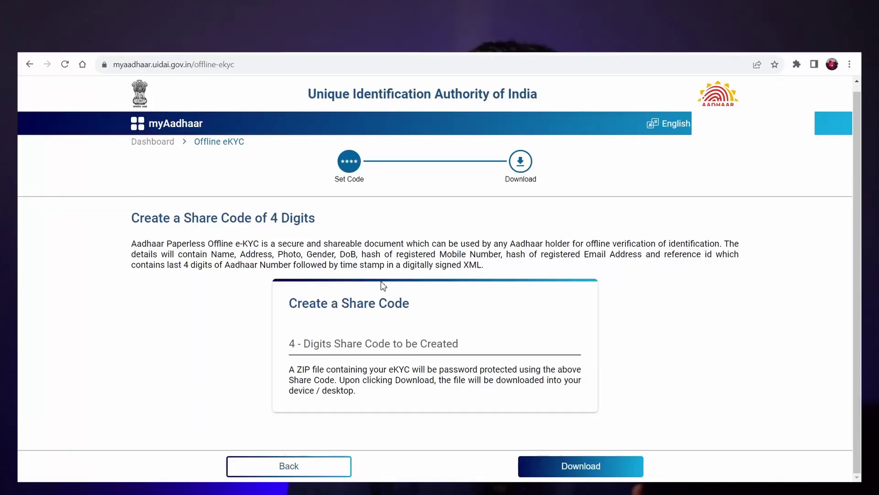
click(312, 344)
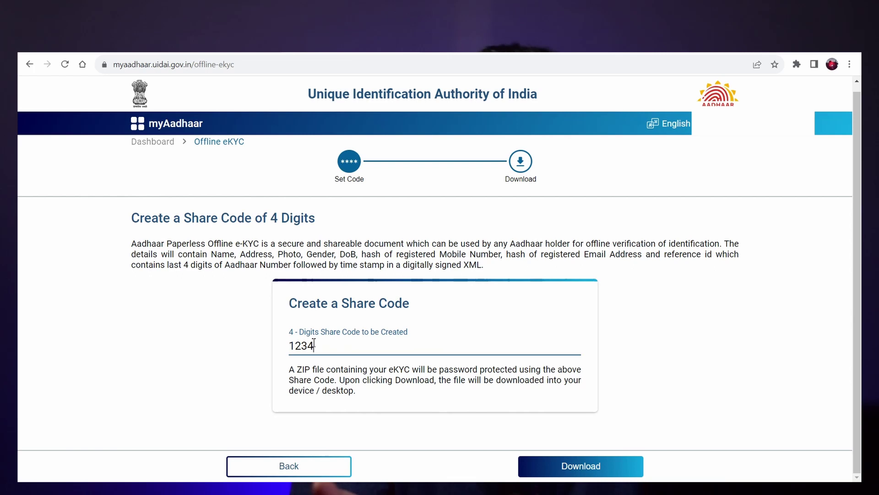
click(561, 465)
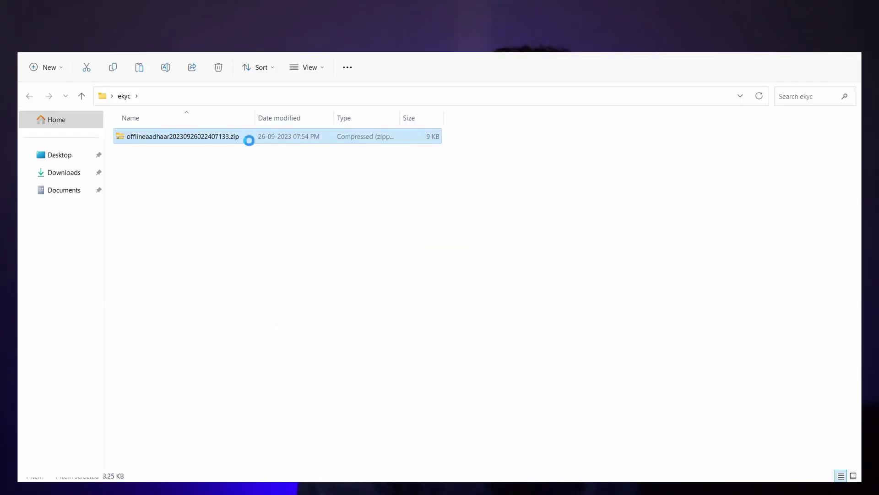
Extract the Aadhaar ZIP here with WinRAR, unlocking it with the share code
right_click(250, 140)
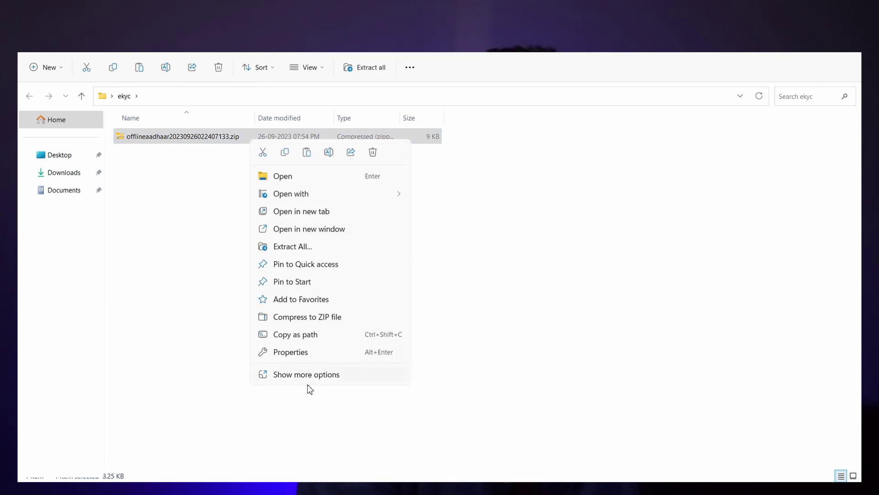
click(308, 385)
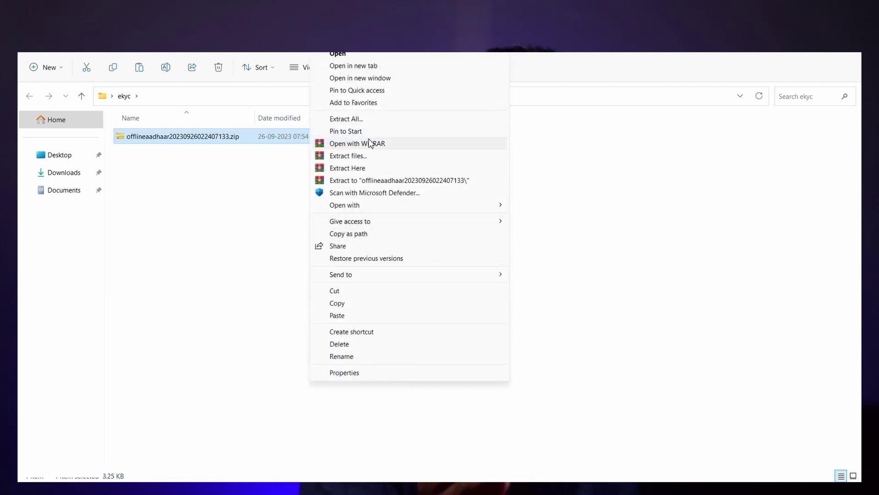
click(369, 165)
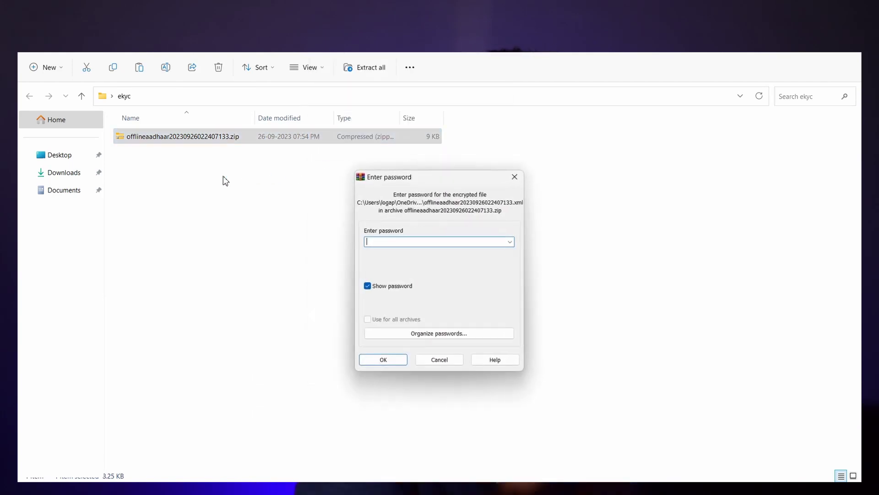
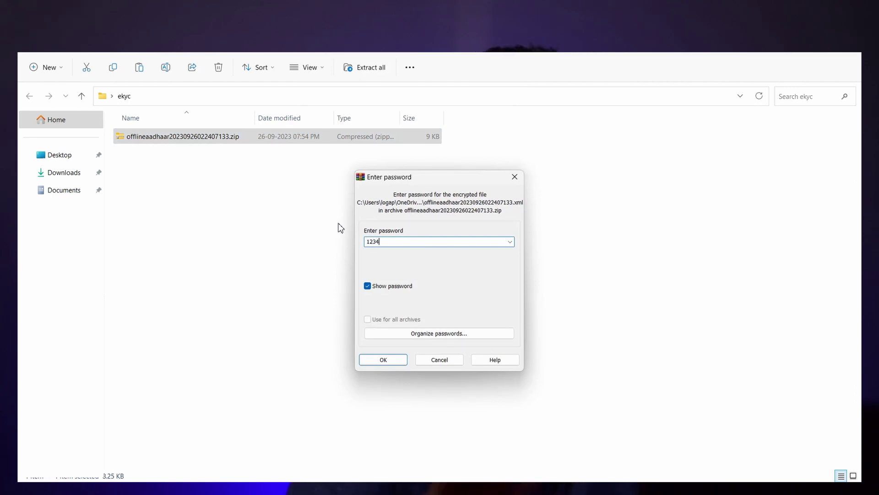
click(382, 360)
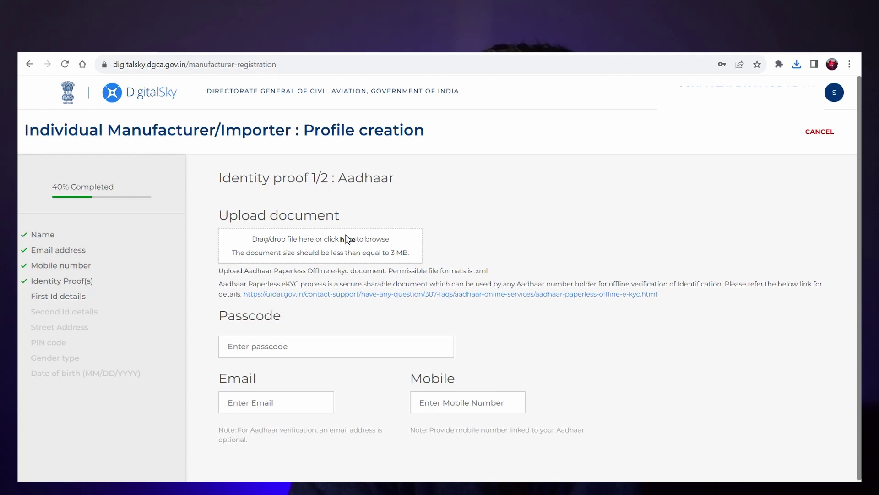
Upload the extracted Aadhaar XML with its passcode, then start filling the passport details
click(346, 235)
click(205, 156)
click(367, 312)
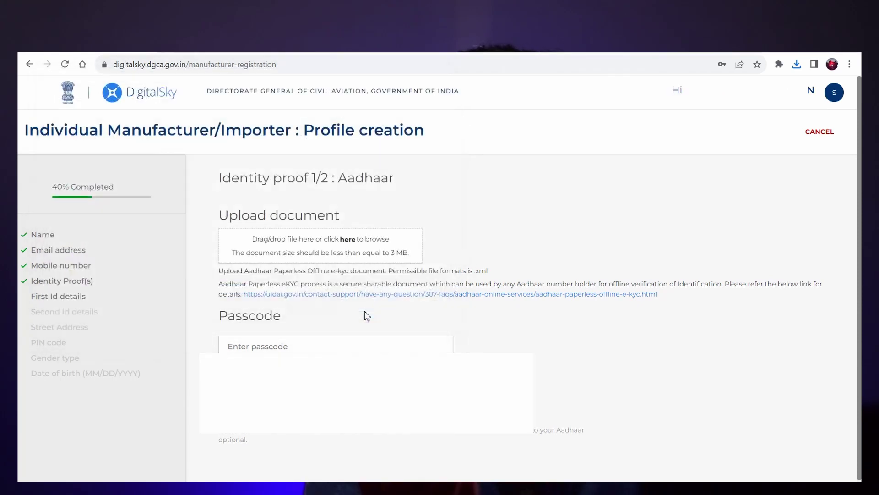
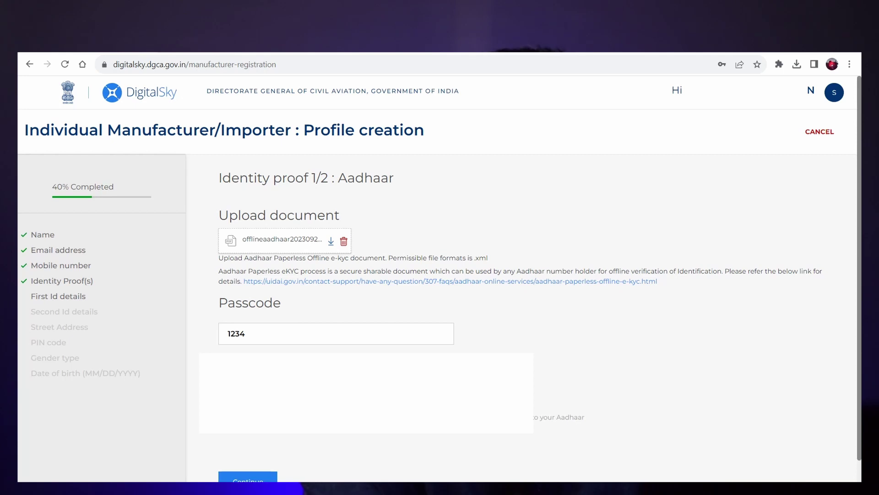
click(257, 476)
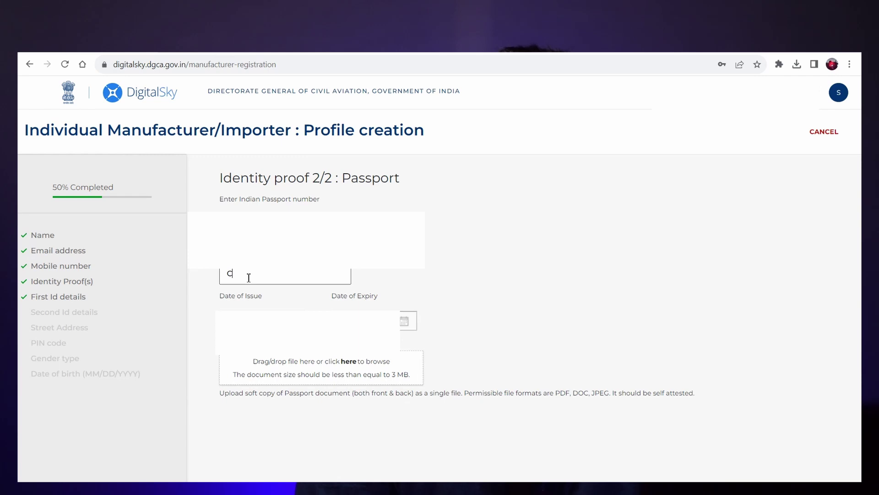
text(ai)
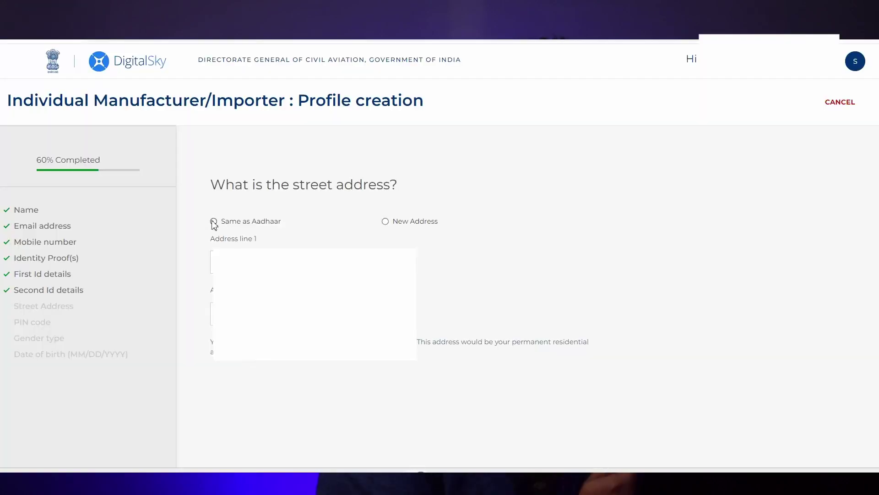
Use the Aadhaar address, submit the profile with the declaration accepted, and go to the dashboard
click(214, 222)
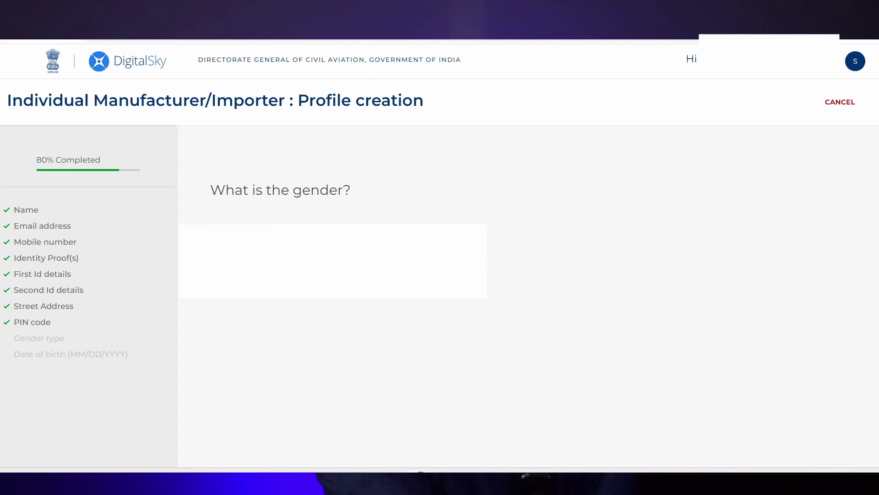
click(239, 305)
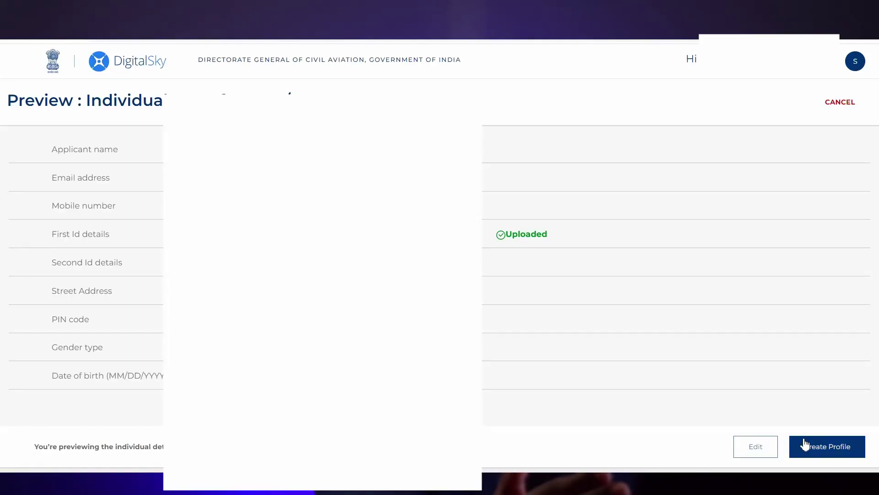
click(805, 445)
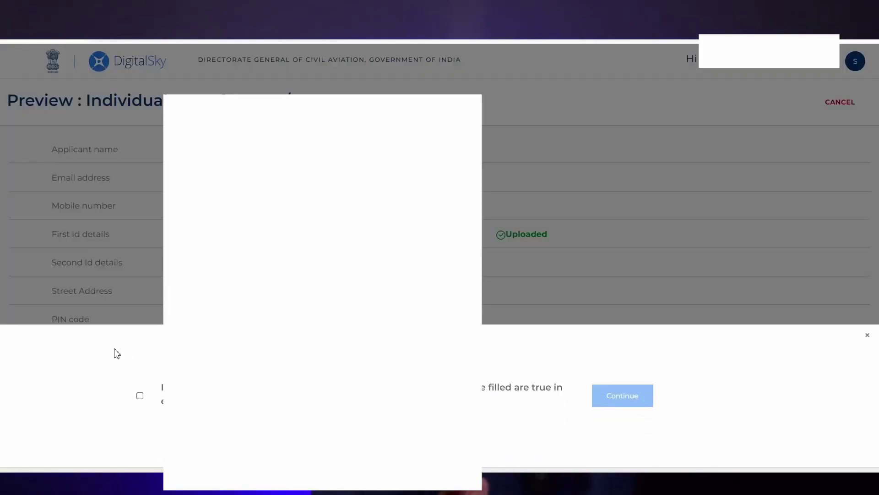
click(141, 396)
click(614, 394)
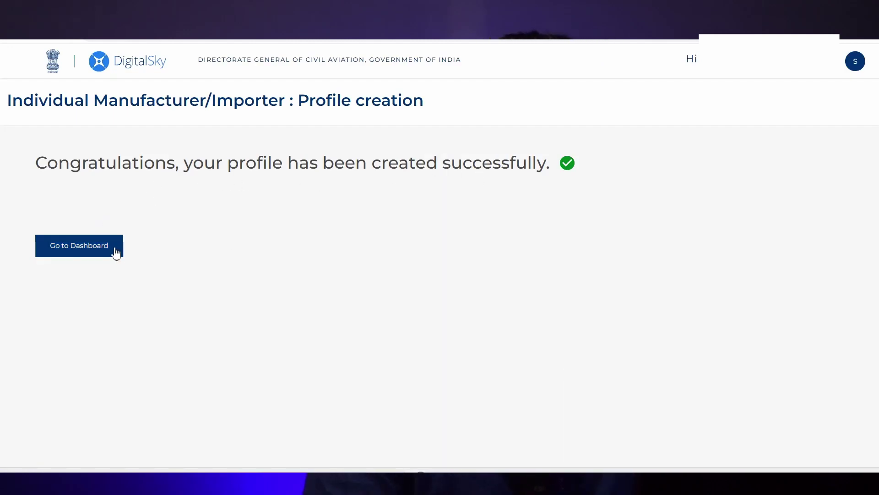
click(87, 254)
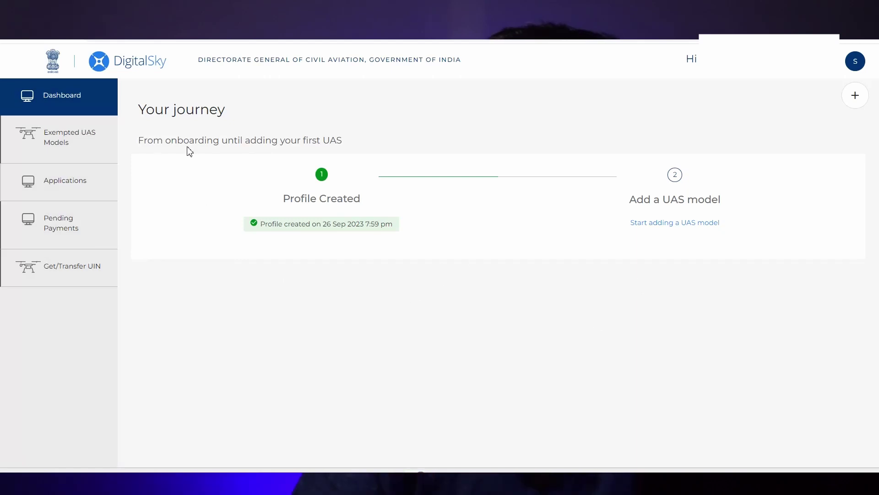
Start adding serial numbers with manual entry chosen
click(854, 98)
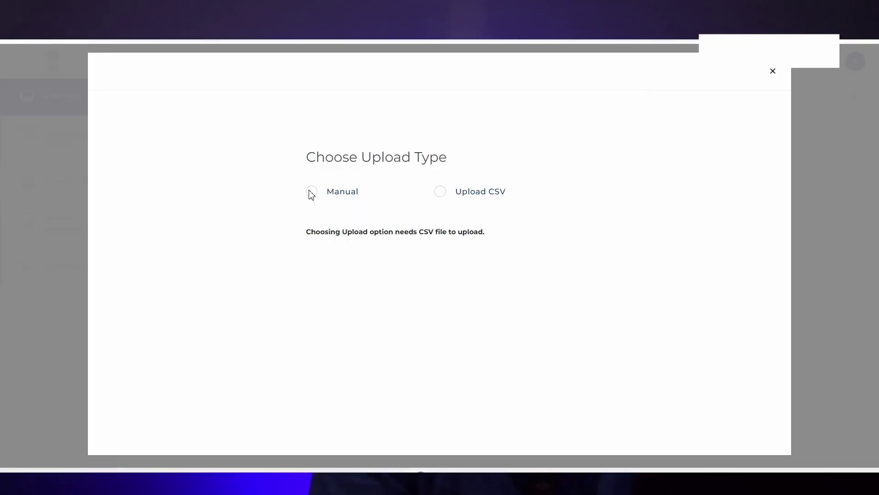
click(309, 192)
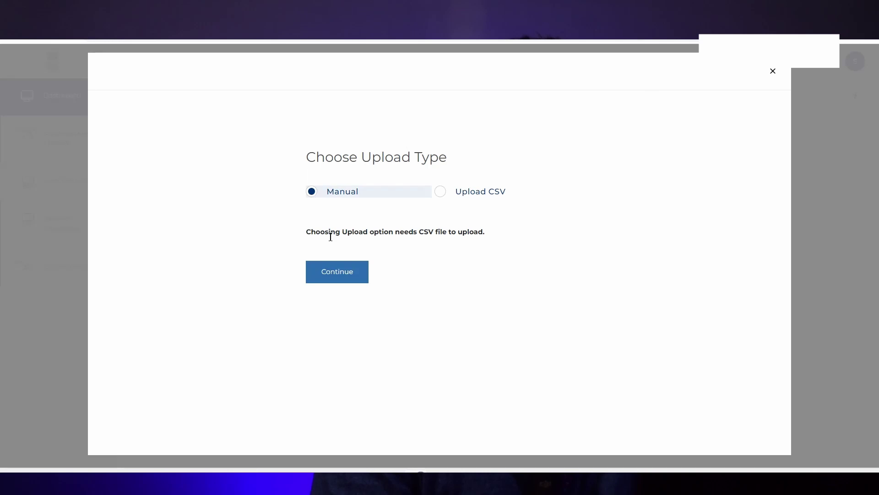
click(337, 277)
Search models for 'dji' and select the Air2S, which is refused since a UIN exists
click(334, 211)
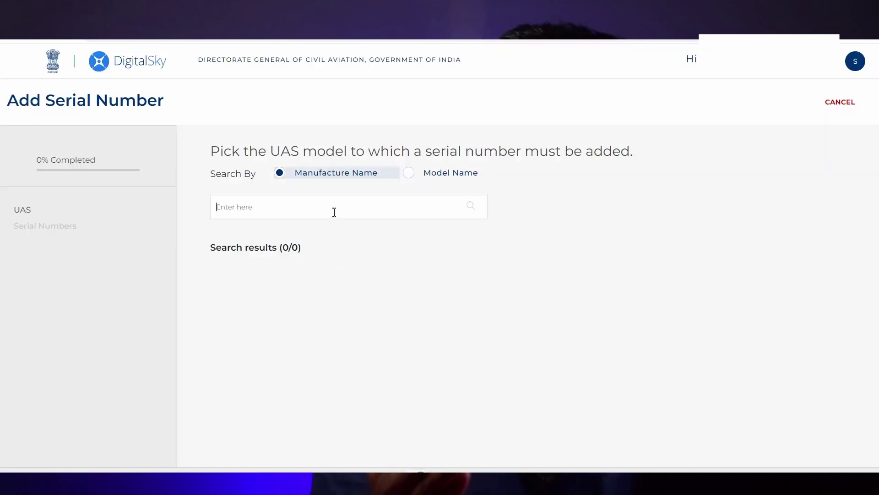
text(dji)
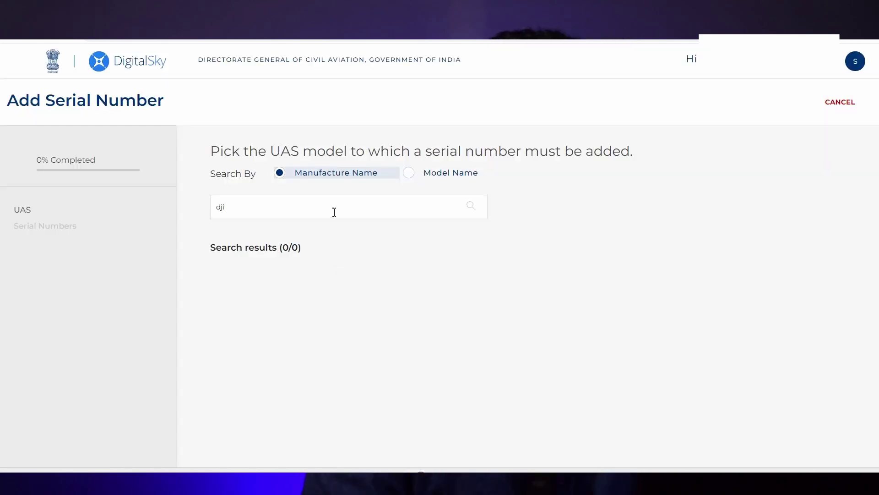
key(Return)
mouse_move(393, 326)
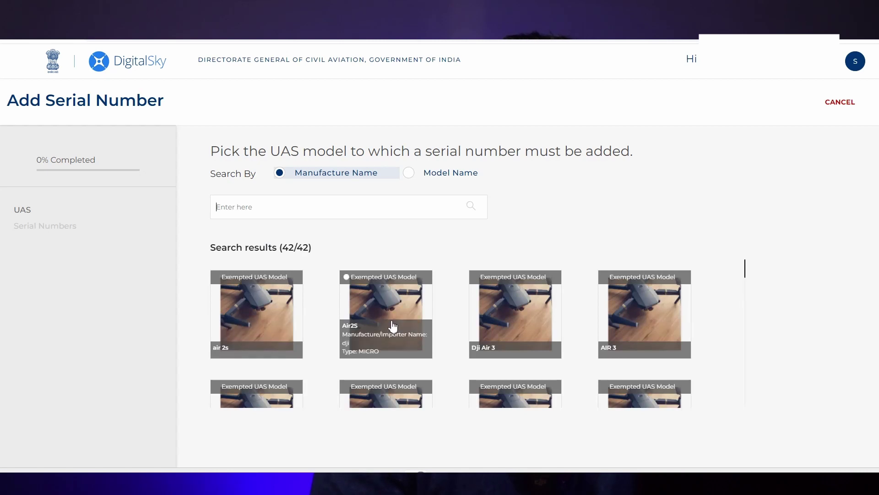
click(399, 311)
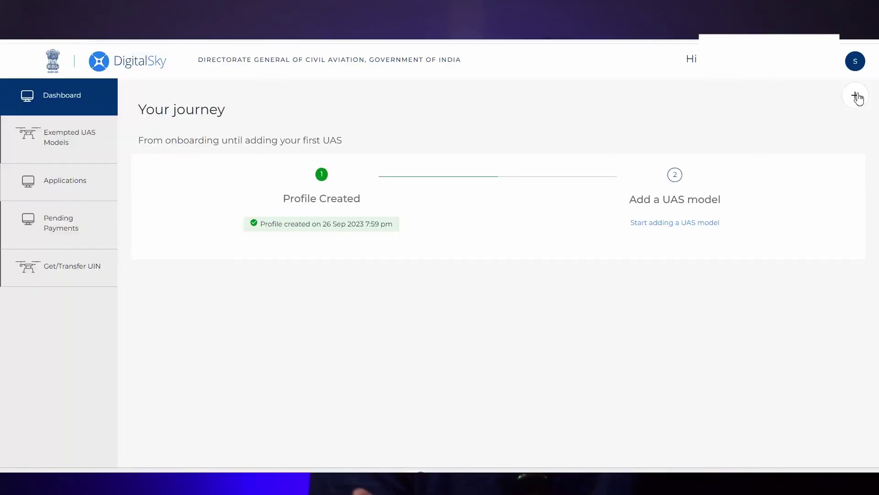
Choose Add Exempted Model from the dashboard's + menu
click(856, 96)
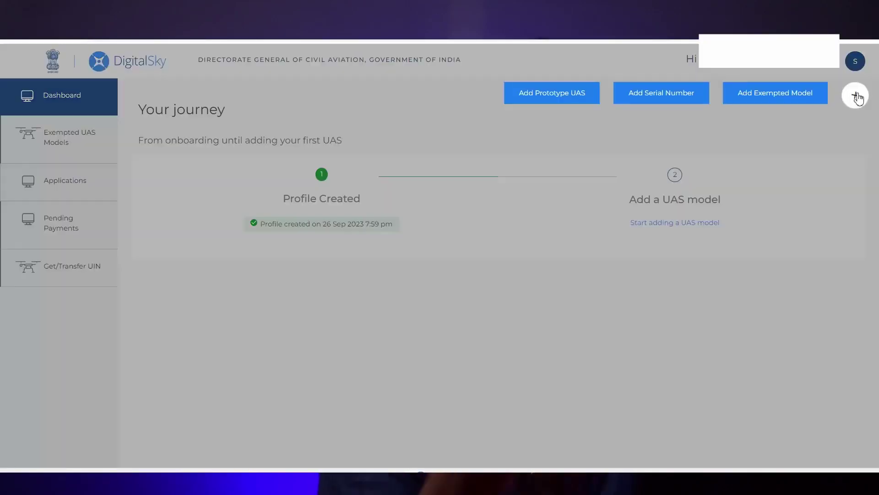
click(767, 95)
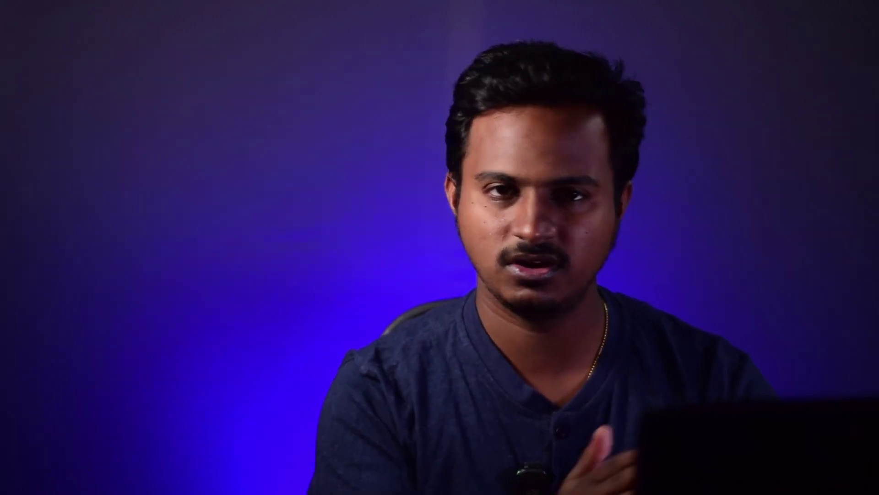
Mark the model not NPNT compliant, enter the manufacturer, pick Micro class, and name it DJI AIR 2S
click(337, 241)
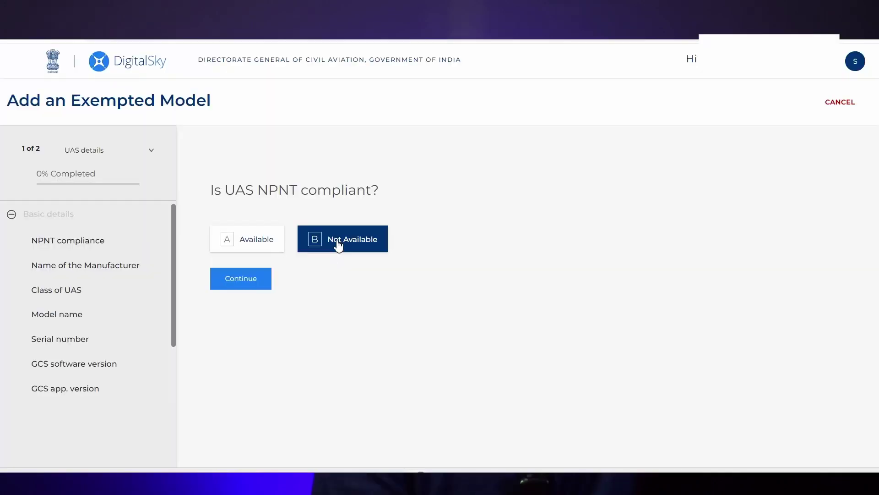
click(236, 280)
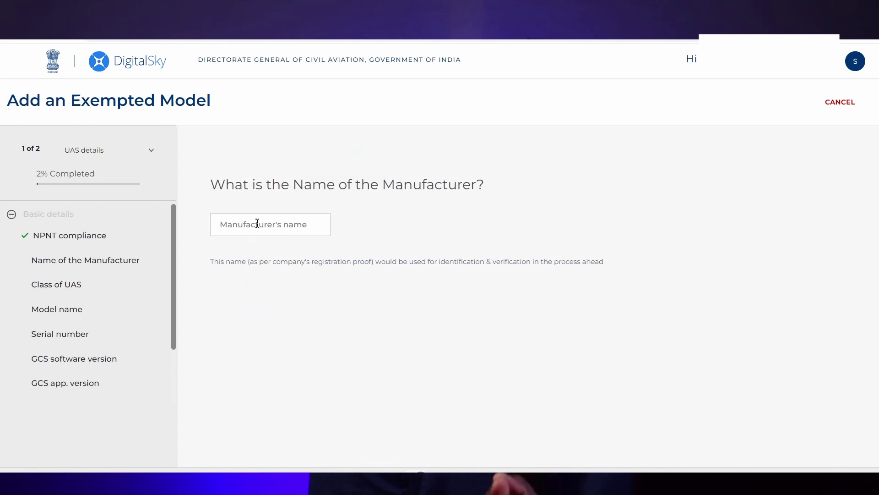
text(DJI)
click(231, 305)
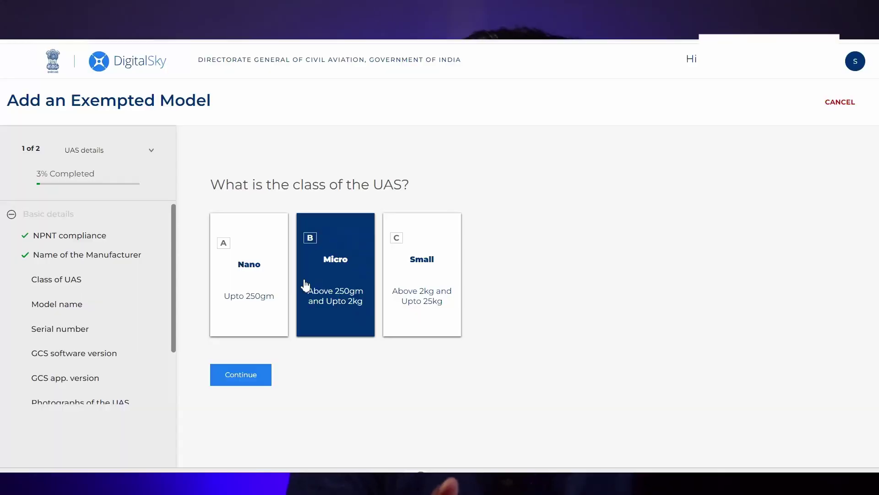
click(258, 369)
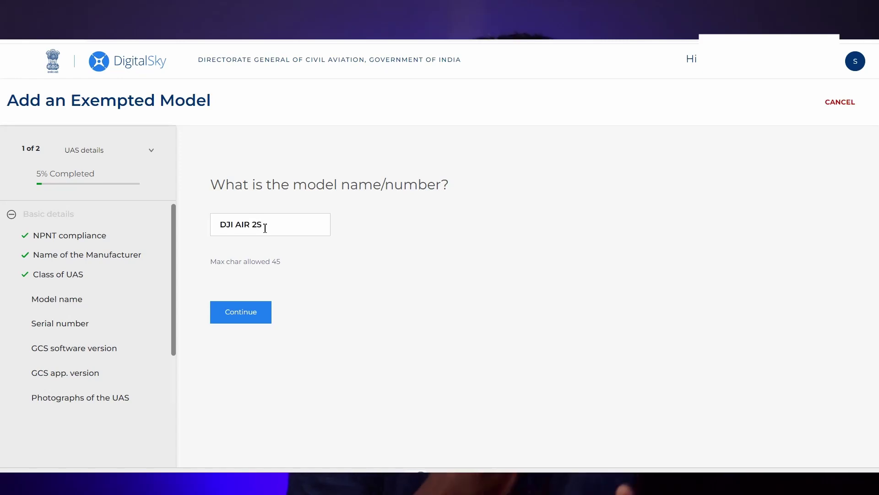
click(251, 317)
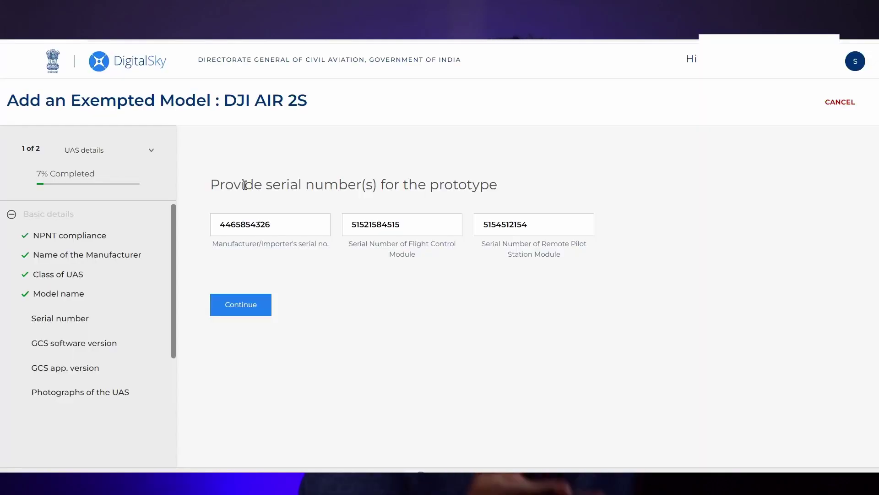
Confirm the serial numbers and skip both GCS software and app version questions
click(247, 305)
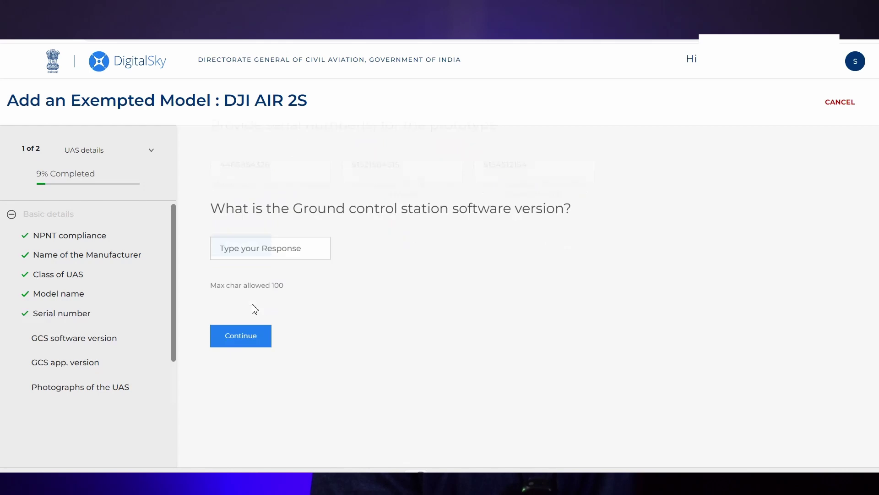
click(245, 312)
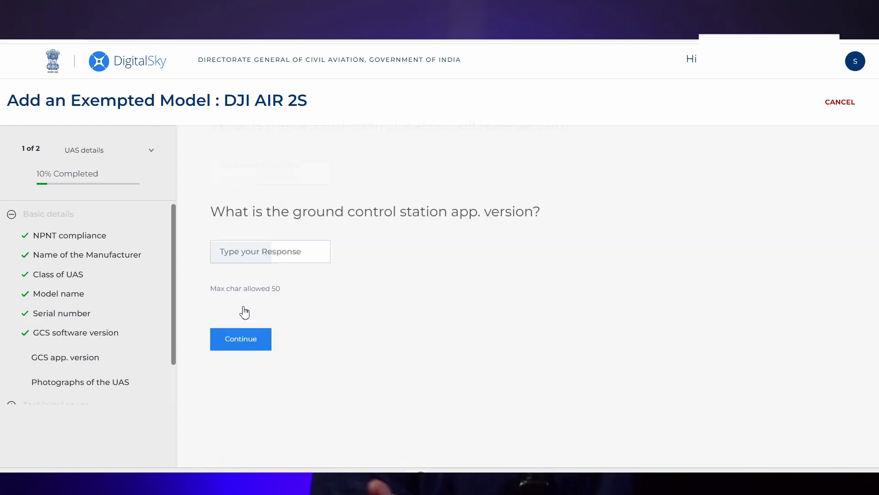
click(245, 312)
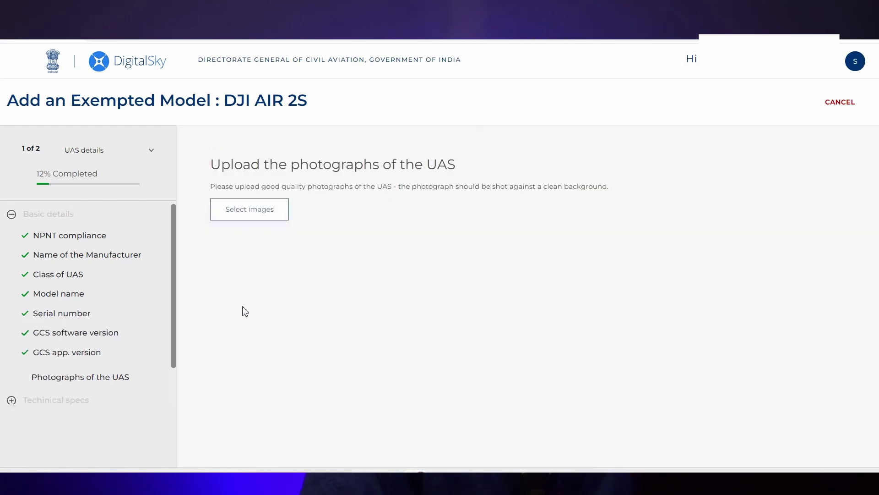
Upload the drone photographs and continue past the UAS photographs step
click(263, 219)
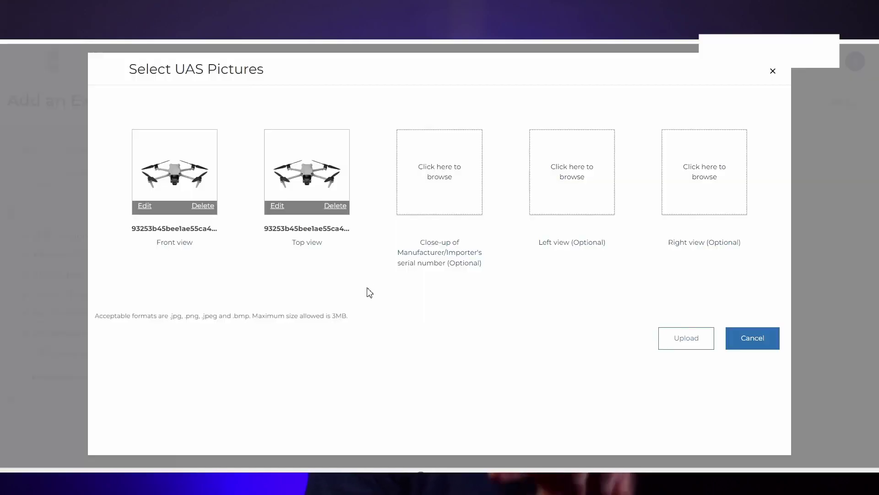
click(690, 335)
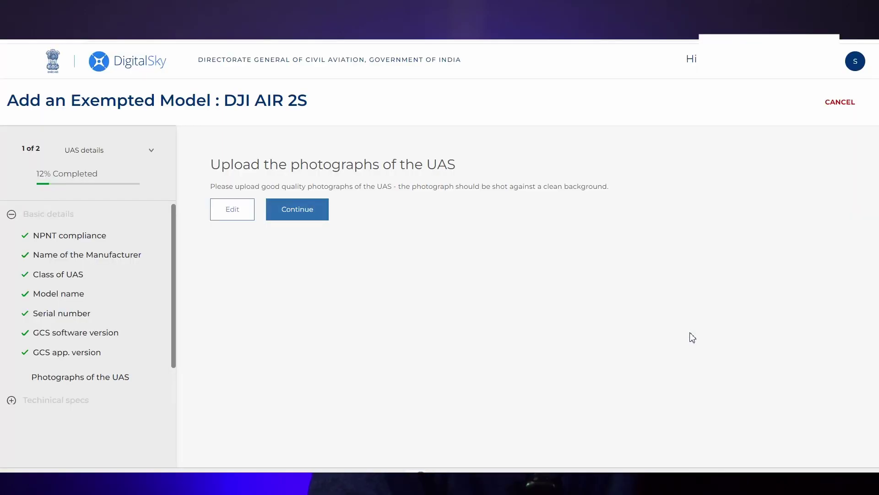
scroll(95, 317, down, 1)
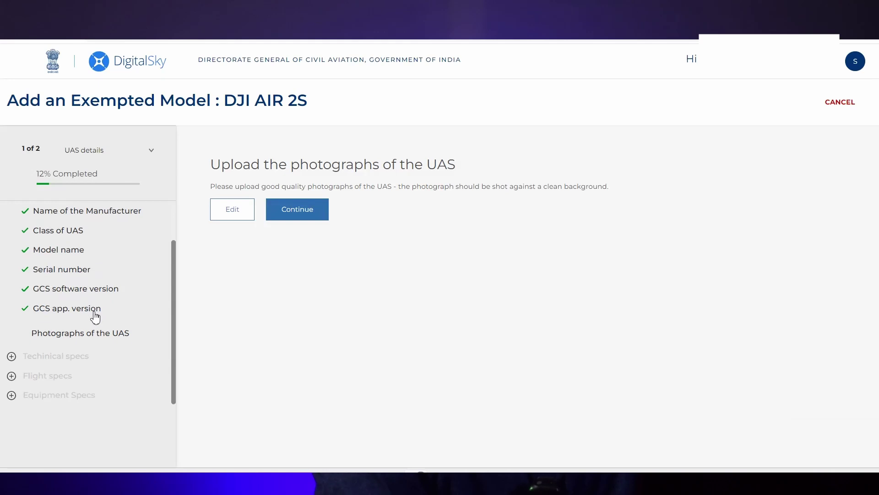
click(308, 209)
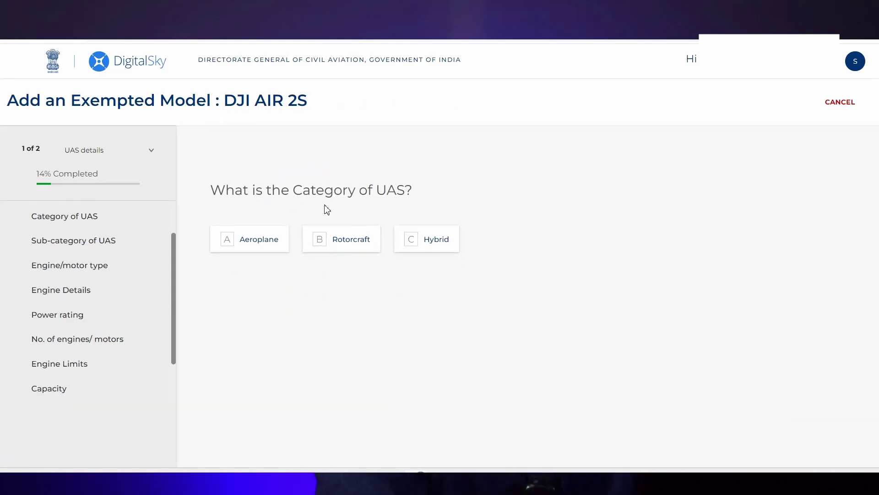
Set the UAS category to Rotorcraft and dismiss the mandatory-fields popup
click(345, 244)
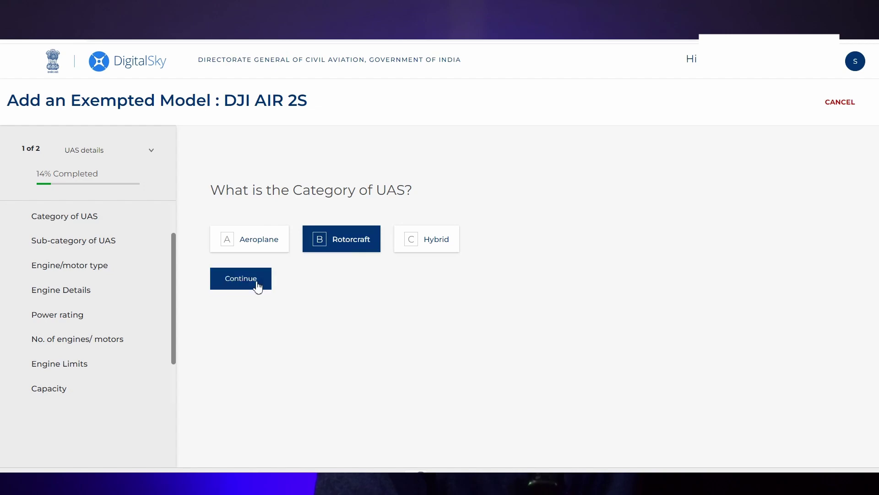
click(258, 287)
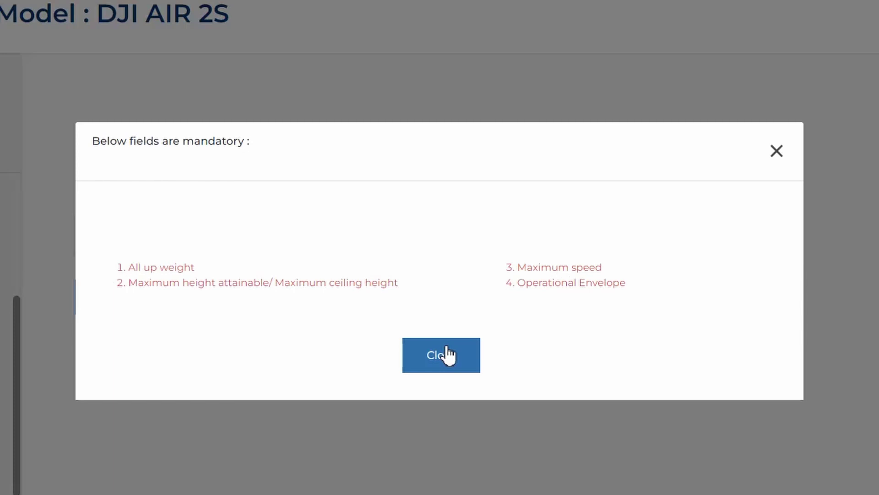
click(441, 355)
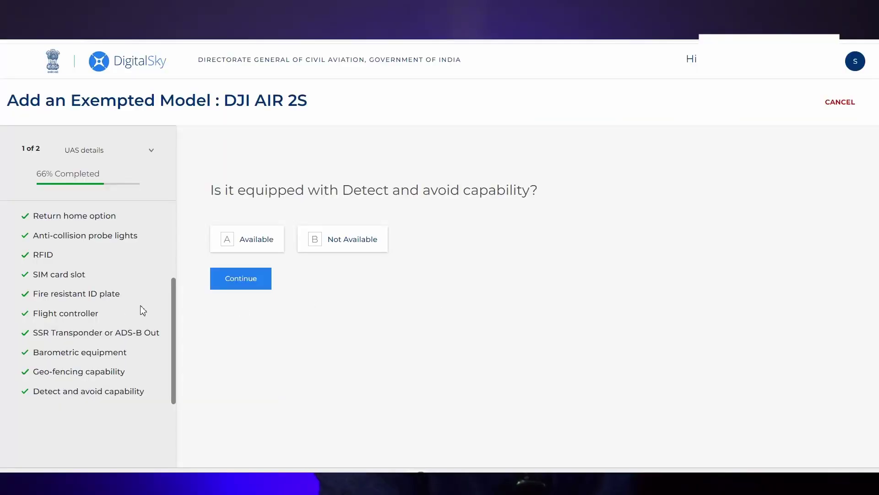
scroll(94, 308, up, 3)
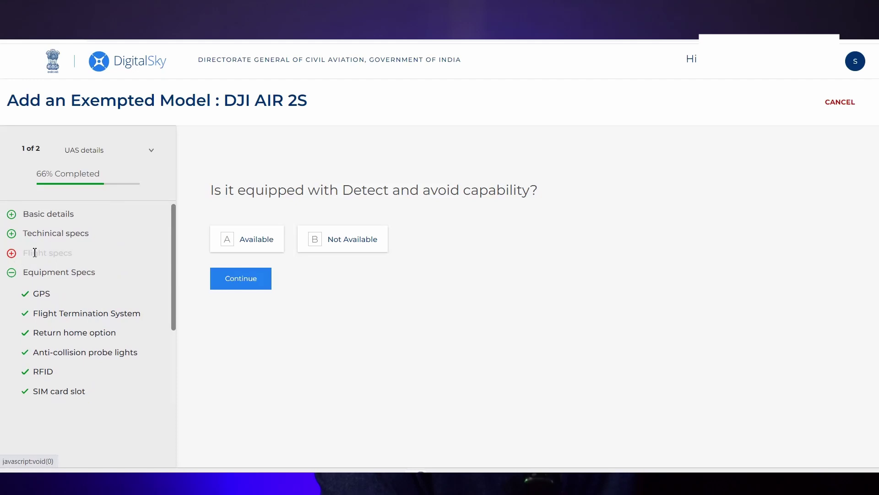
Enter flight specs: 2 kg all-up weight, 6 m/s maximum speed, 500 meters maximum altitude
click(35, 252)
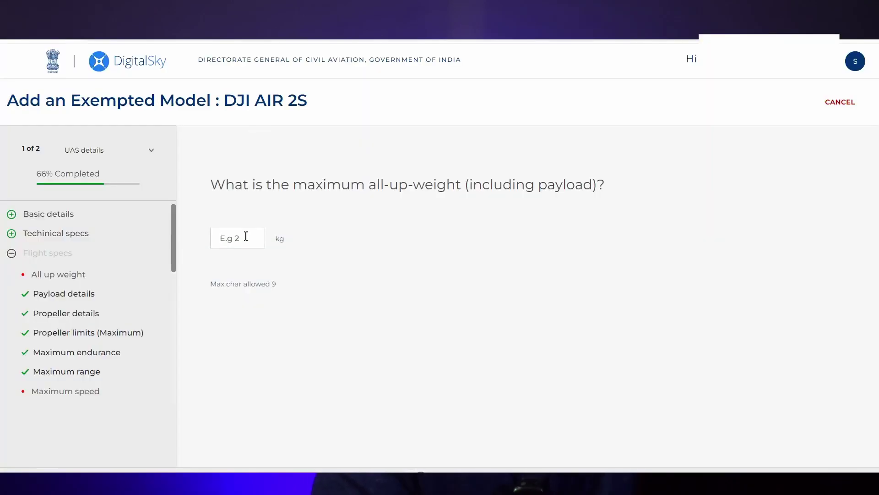
text(2)
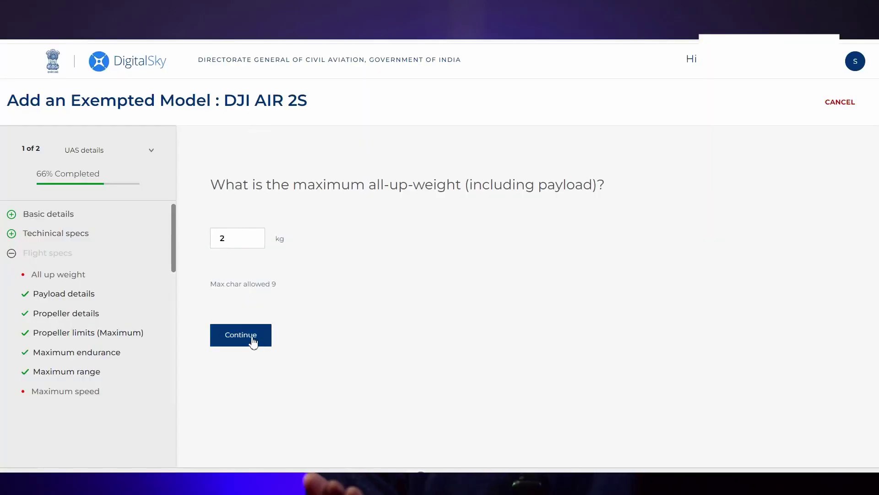
click(254, 342)
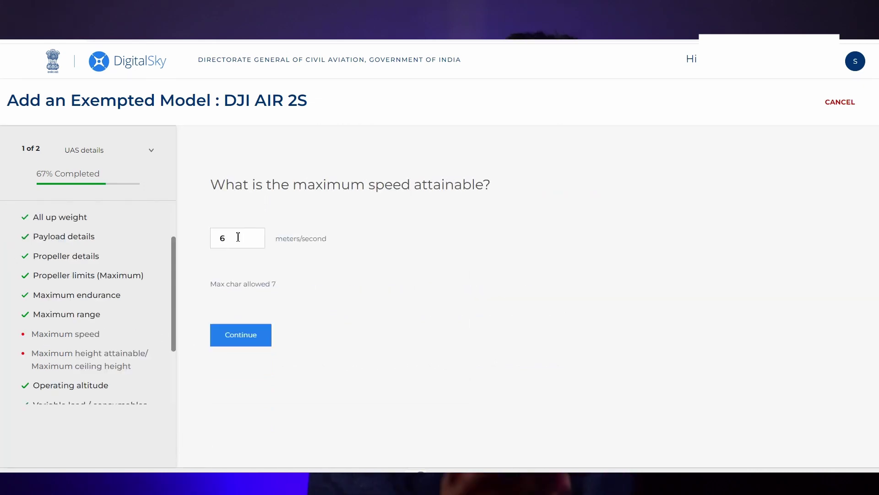
text(6)
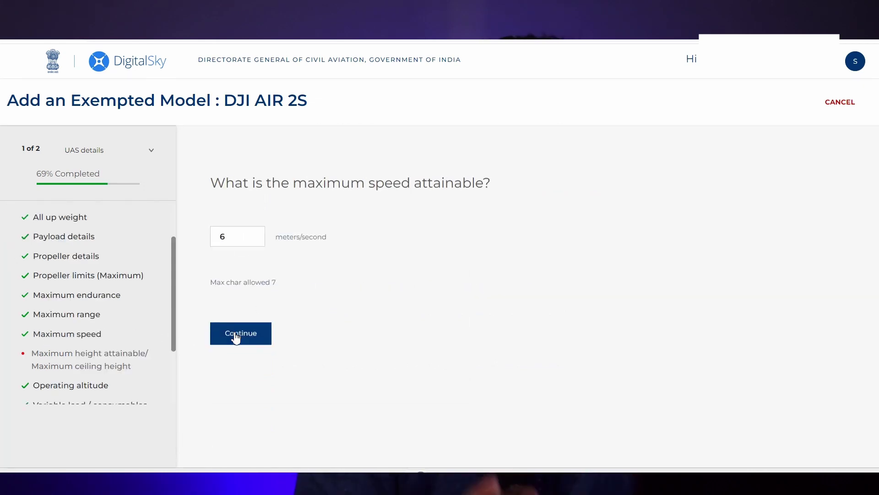
click(236, 338)
click(251, 236)
text(500)
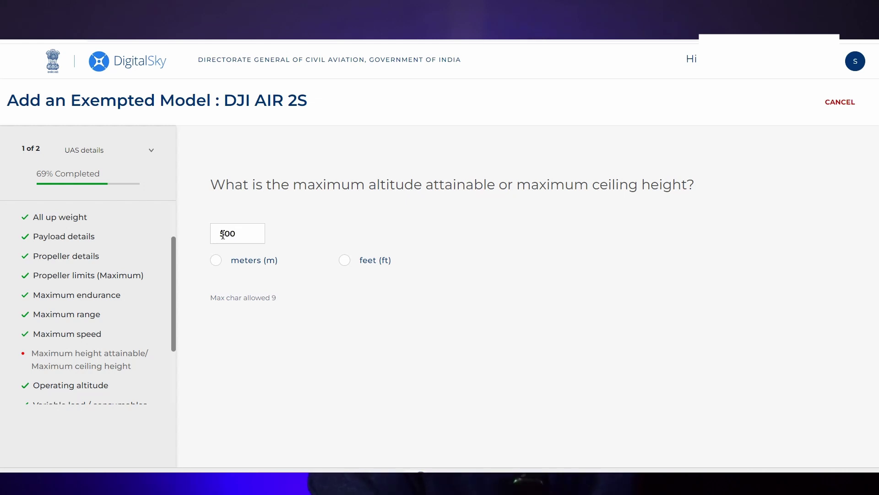
click(215, 260)
click(244, 353)
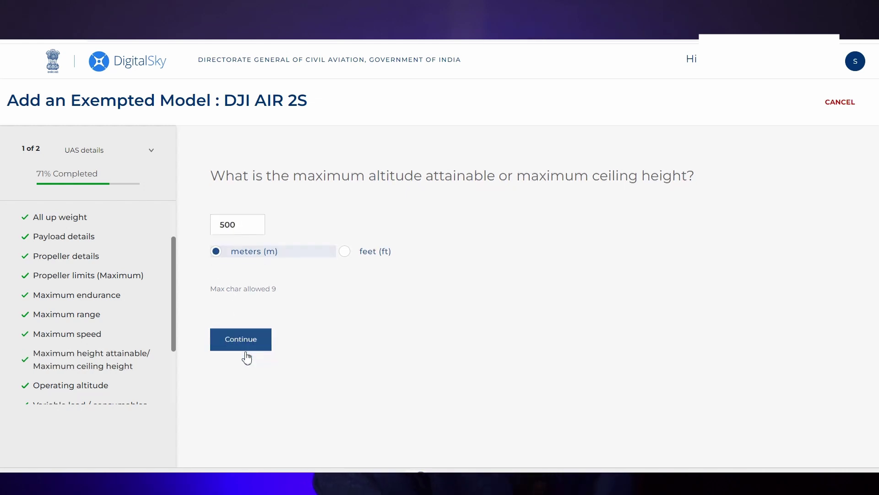
Set the Operational Envelope to VLOS during DAY time
scroll(73, 327, down, 2)
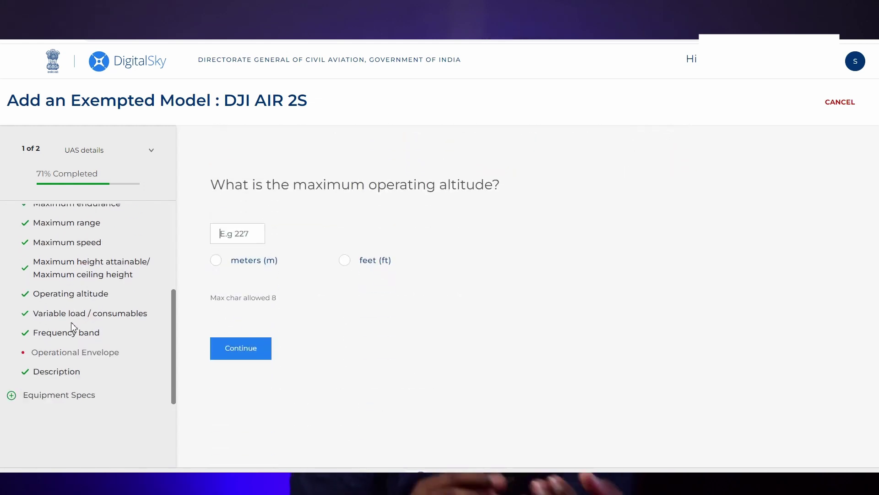
click(40, 356)
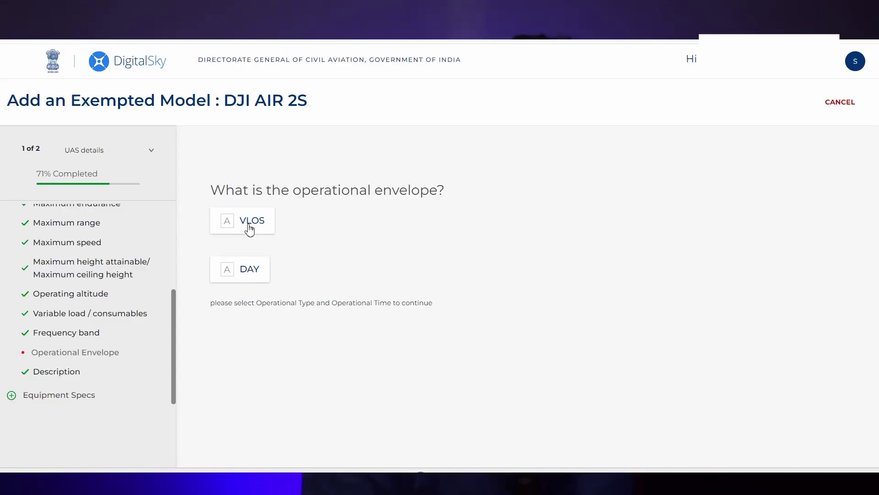
click(249, 226)
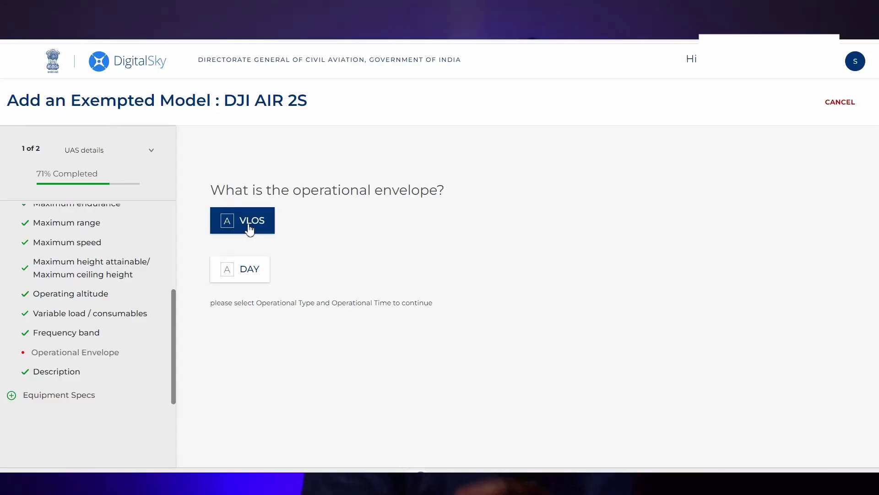
click(253, 270)
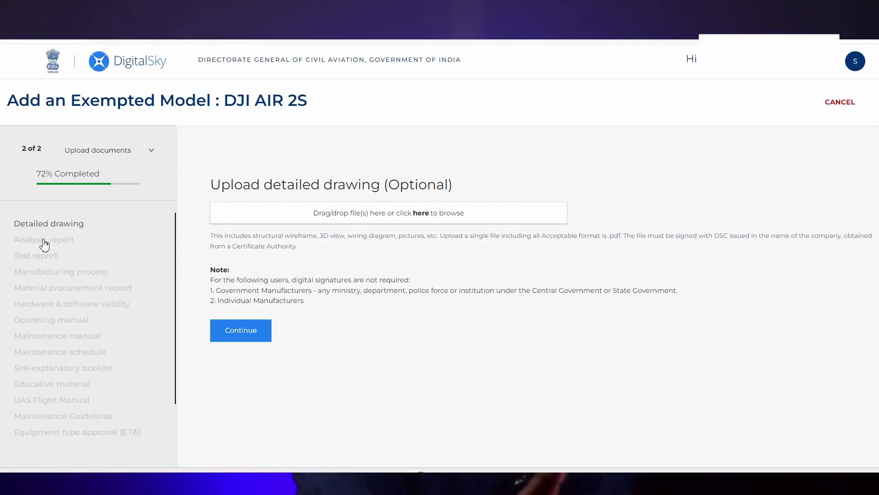
Leave the analysis, test report, procurement and other media uploads empty, then preview the model
click(43, 243)
click(37, 257)
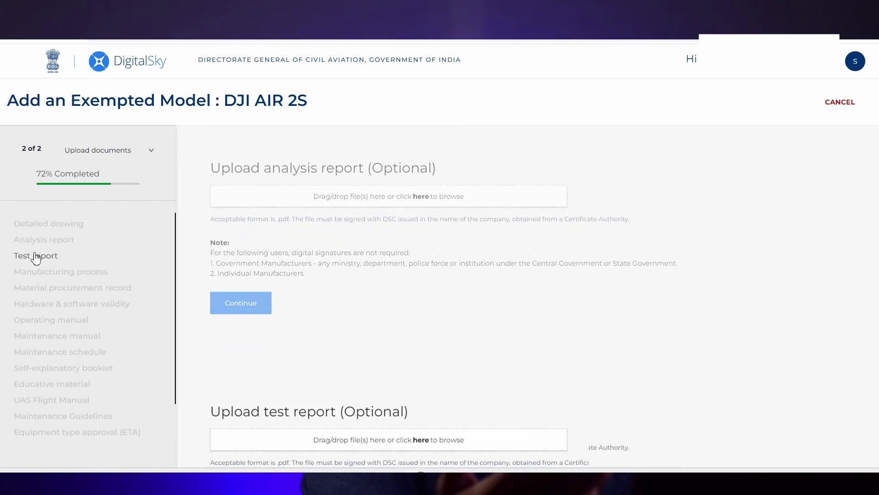
click(49, 288)
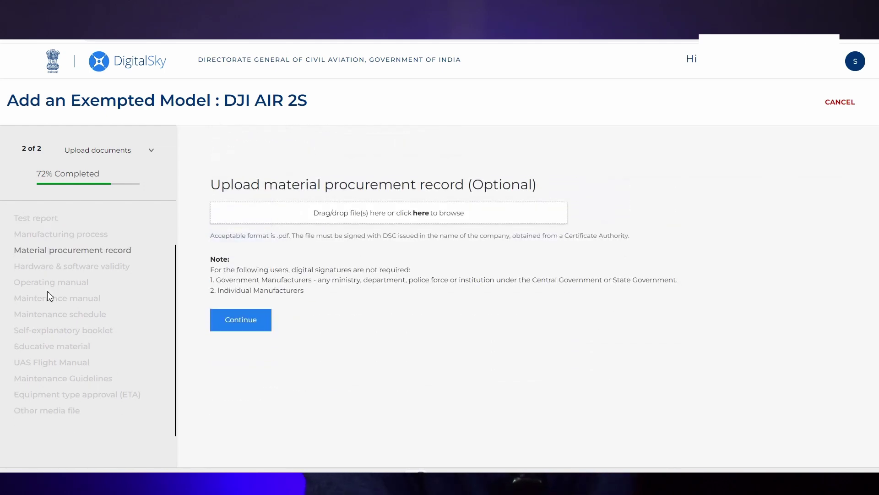
click(42, 412)
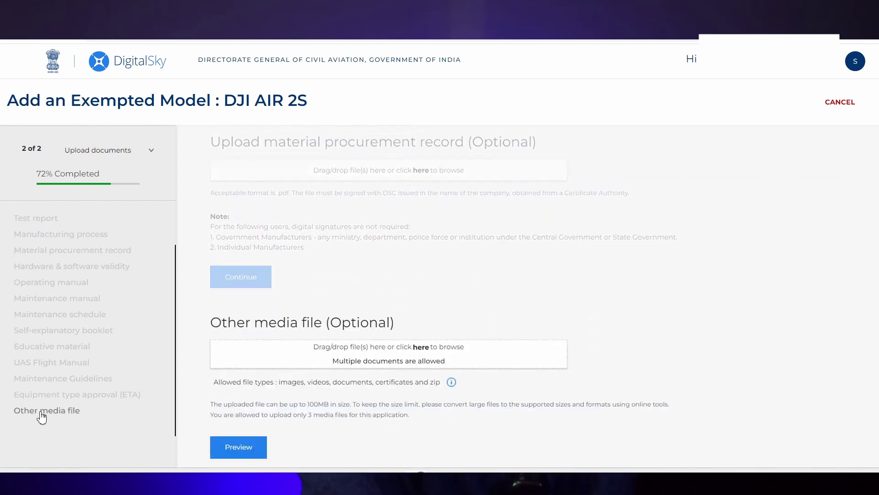
click(251, 316)
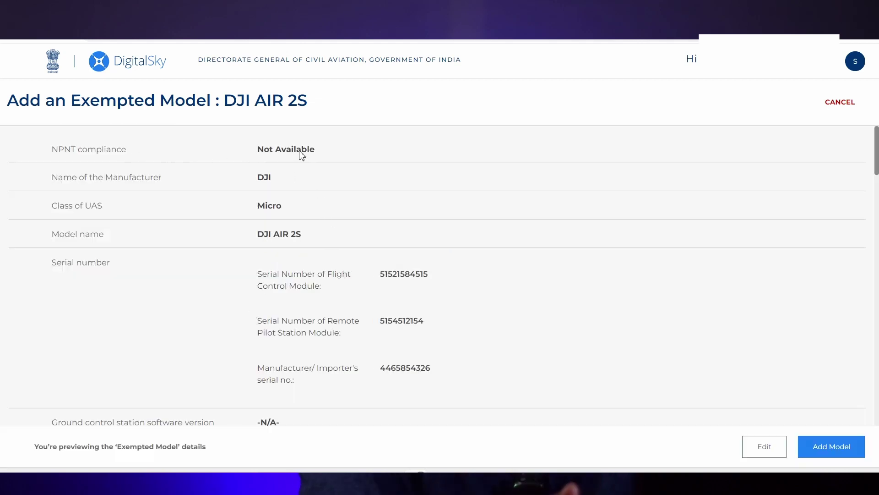
Add the DJI AIR 2S model and accept the truthfulness declaration
scroll(294, 214, down, 1)
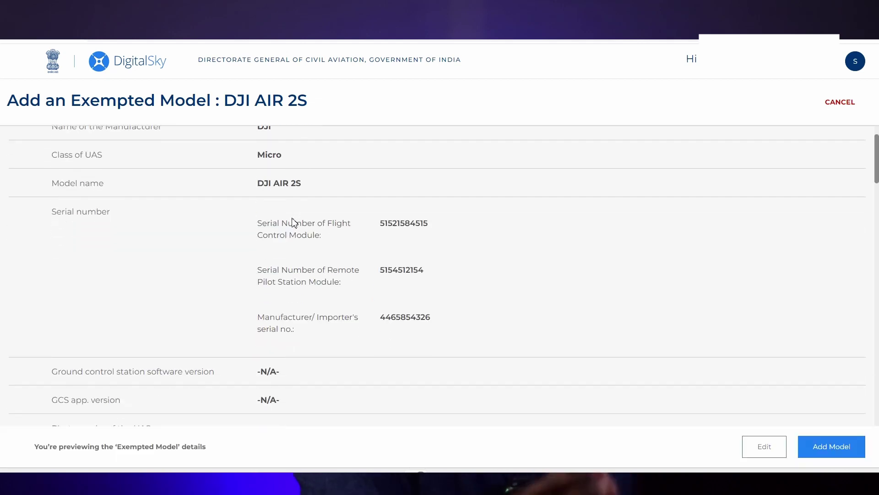
scroll(384, 215, down, 5)
click(852, 445)
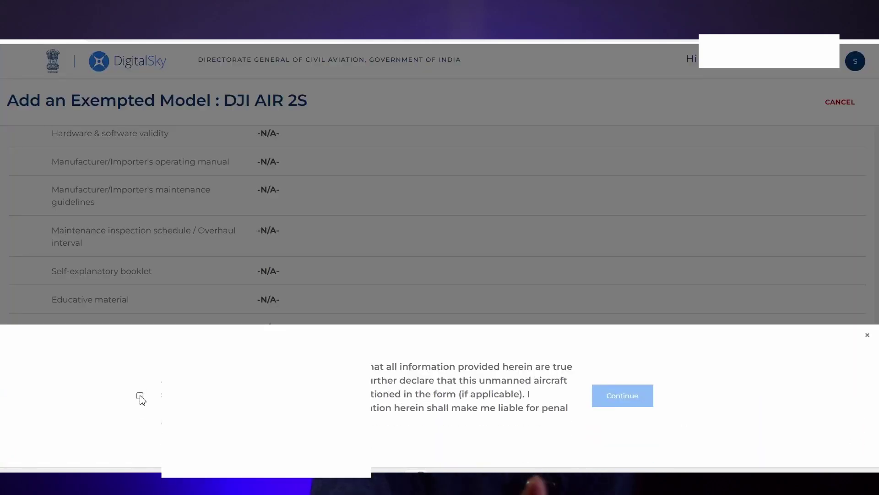
click(140, 396)
click(622, 395)
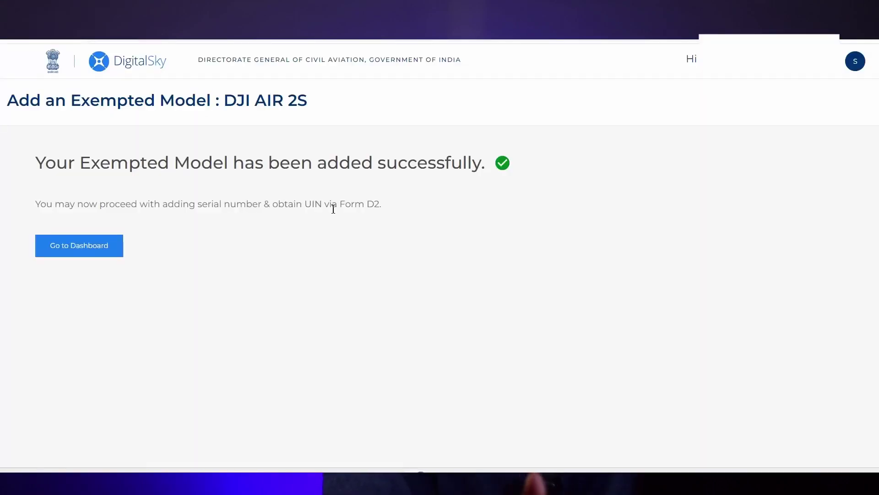
From the dashboard's + menu, start adding a serial number with Manual entry
click(78, 247)
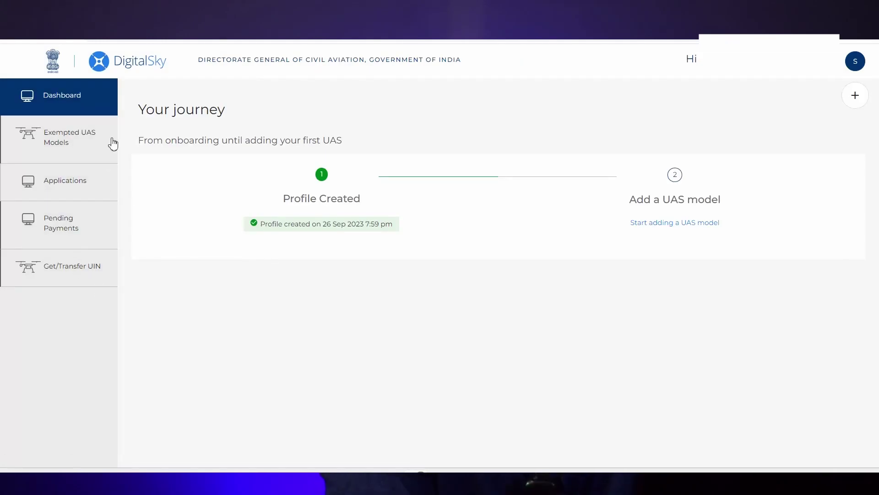
click(858, 98)
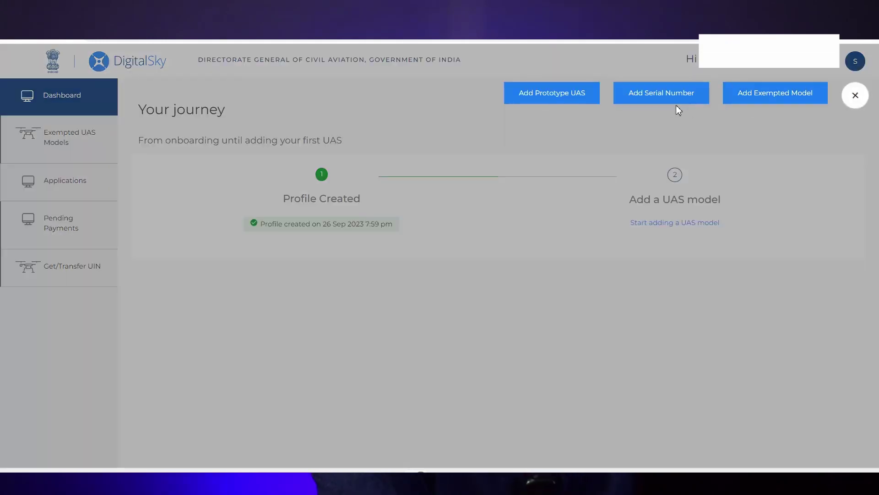
click(655, 99)
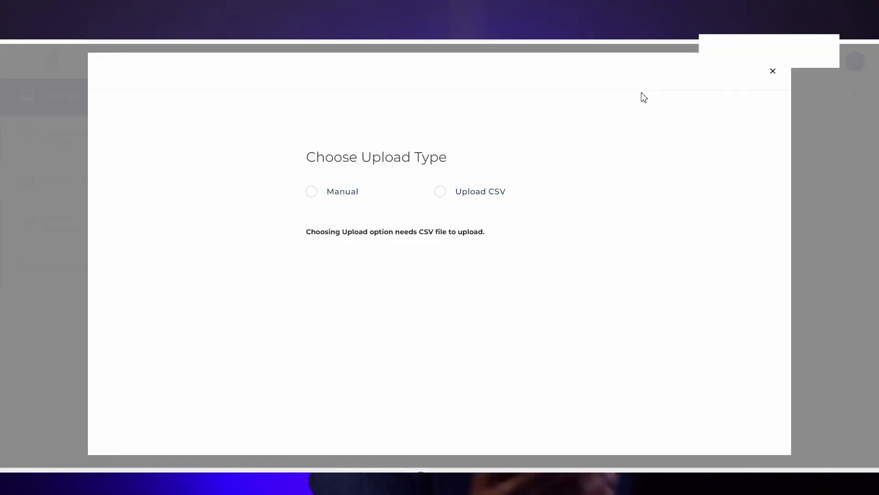
click(312, 192)
click(335, 271)
mouse_move(404, 276)
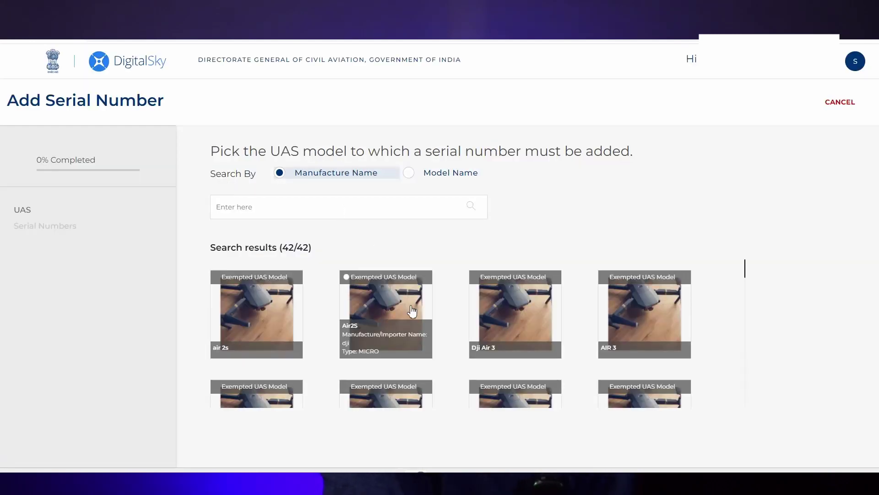
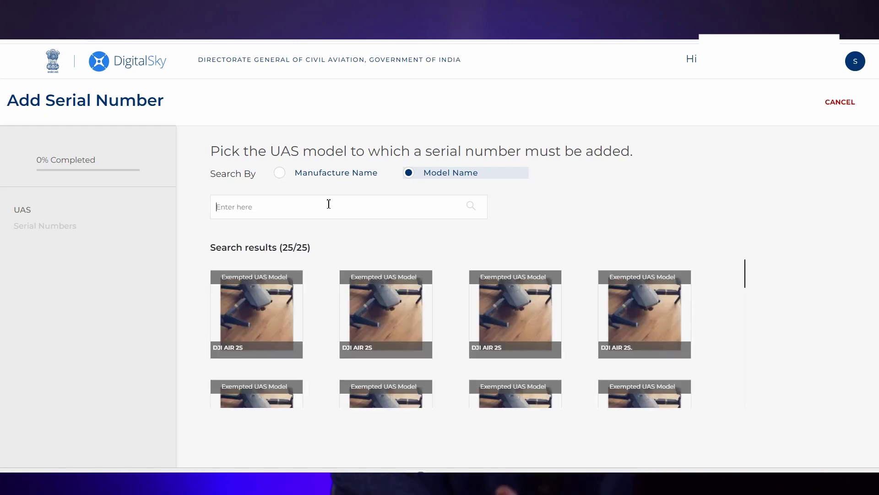
Select the DJI AIR 2S drone model card to enter its serial numbers
click(277, 293)
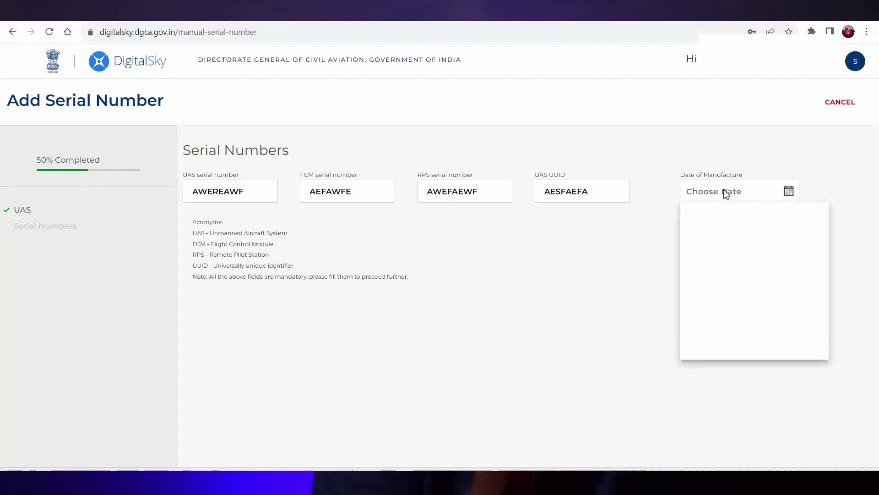
Add serial number AWEREAWF, manufactured 6 September 2023, accepting the declaration, then return to the dashboard
click(755, 272)
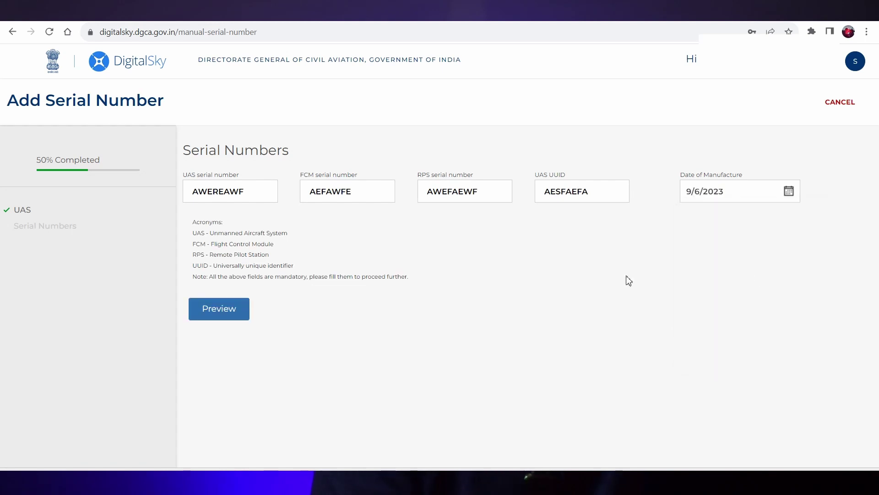
click(219, 308)
click(833, 444)
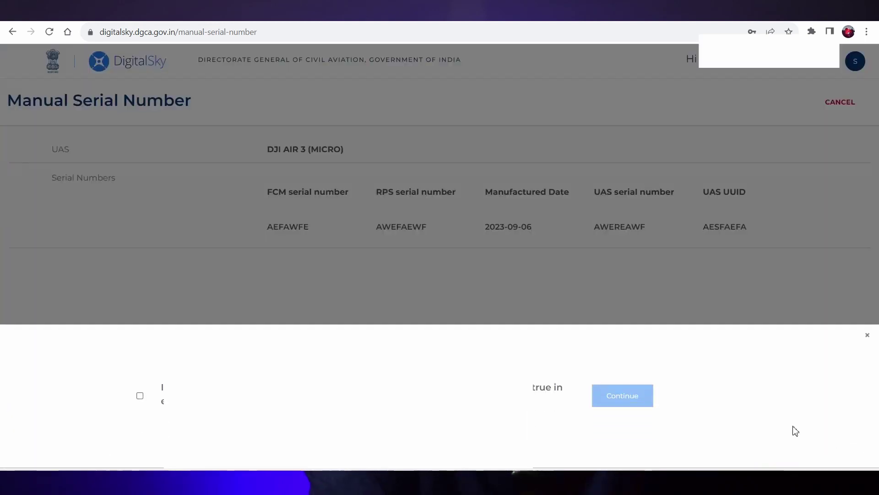
click(140, 395)
click(600, 394)
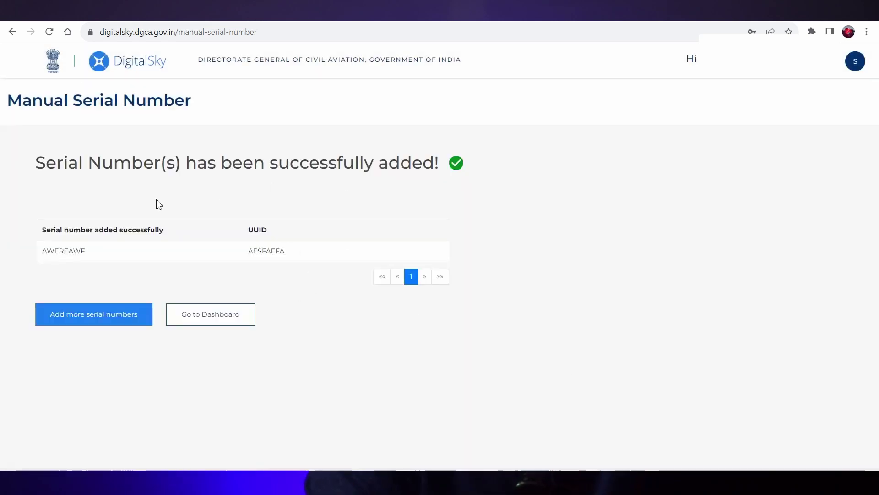
click(220, 324)
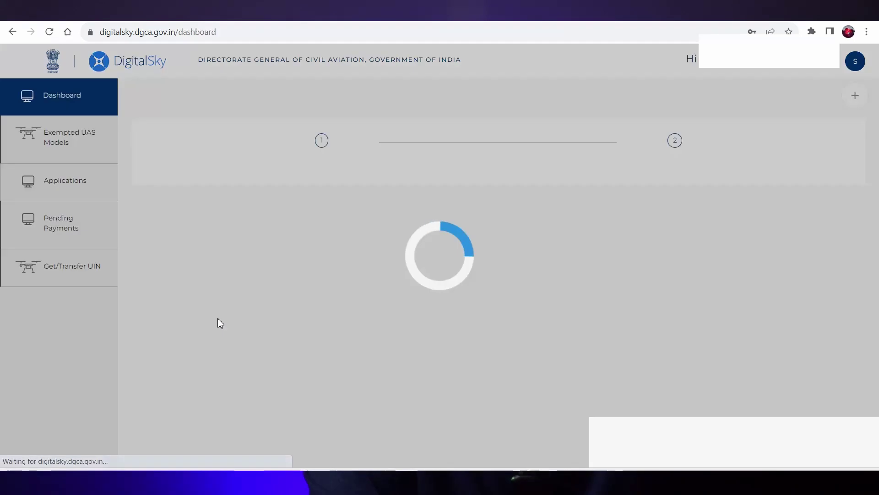
Start a UIN application for serial number AWEREAWF from the Get/Transfer UIN list
click(50, 280)
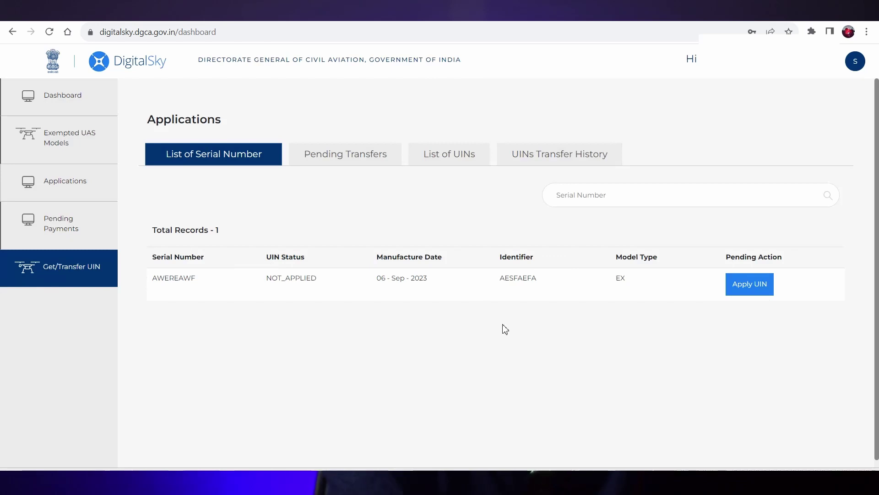
click(732, 284)
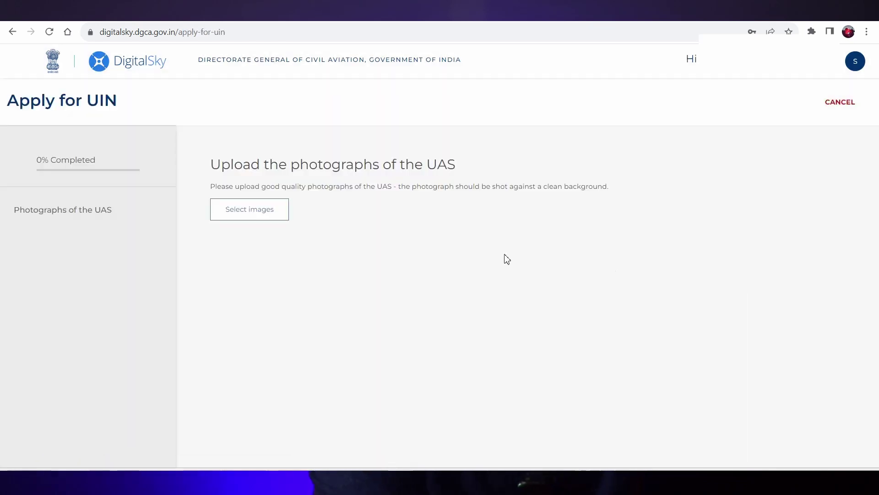
Upload the UAS photographs, review the UIN application preview, and accept the payment declaration
click(257, 211)
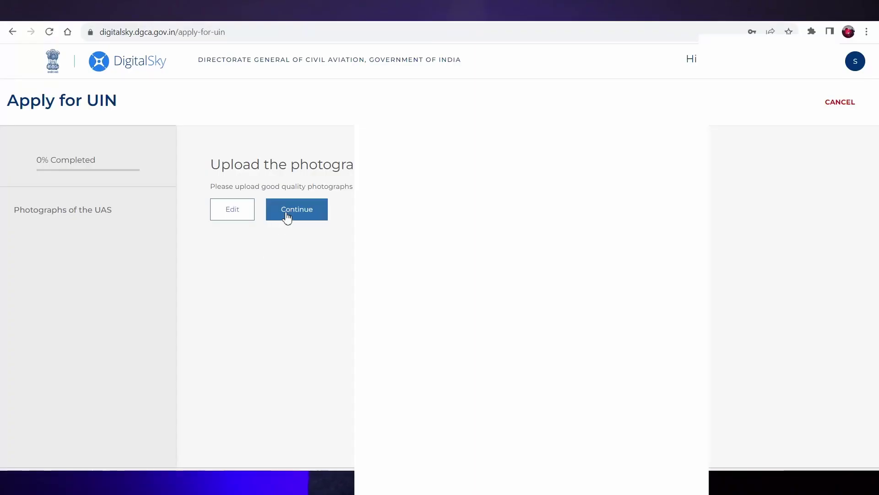
click(286, 214)
click(286, 214)
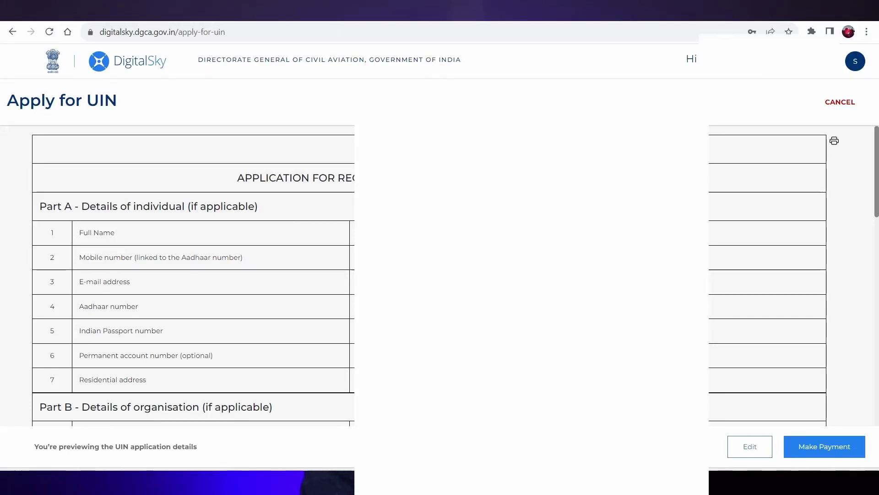
scroll(429, 275, down, 6)
click(824, 446)
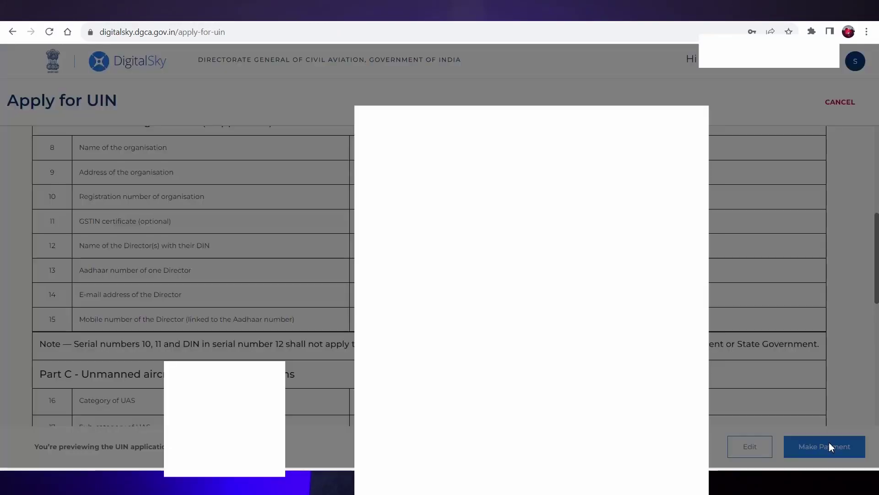
click(140, 397)
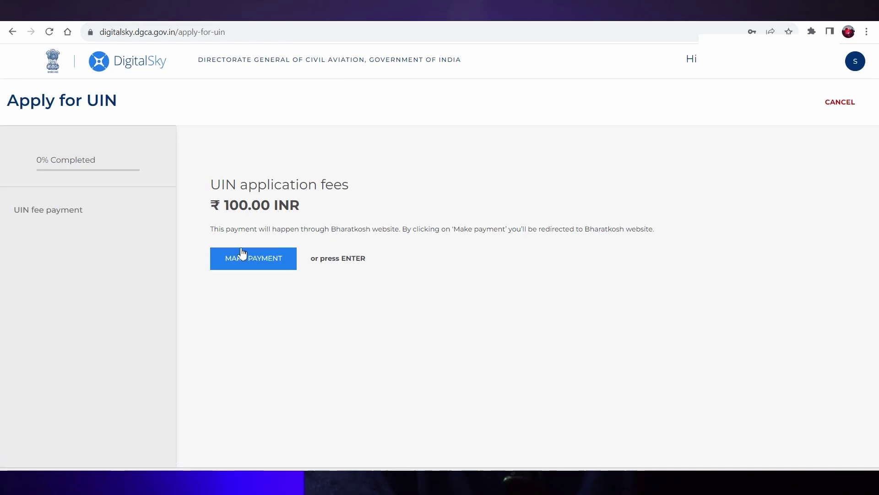
Go to the Bharatkosh payment gateway and choose UPI as the payment method
click(247, 262)
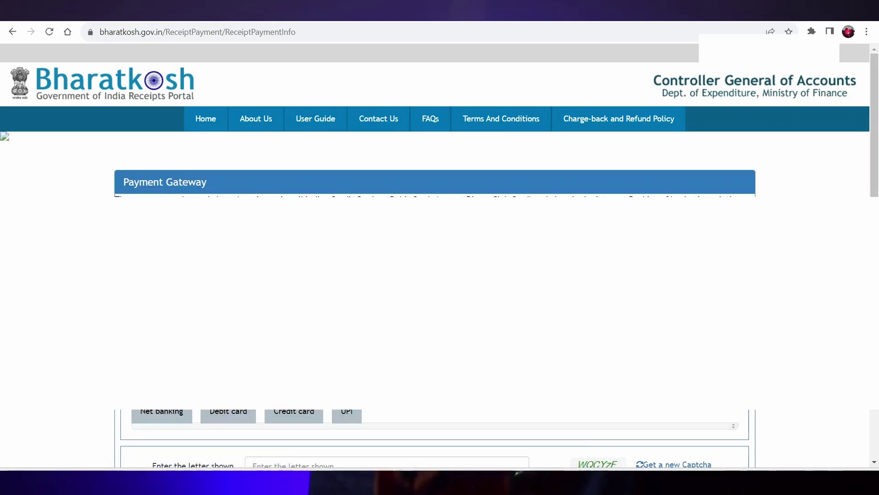
scroll(281, 303, down, 4)
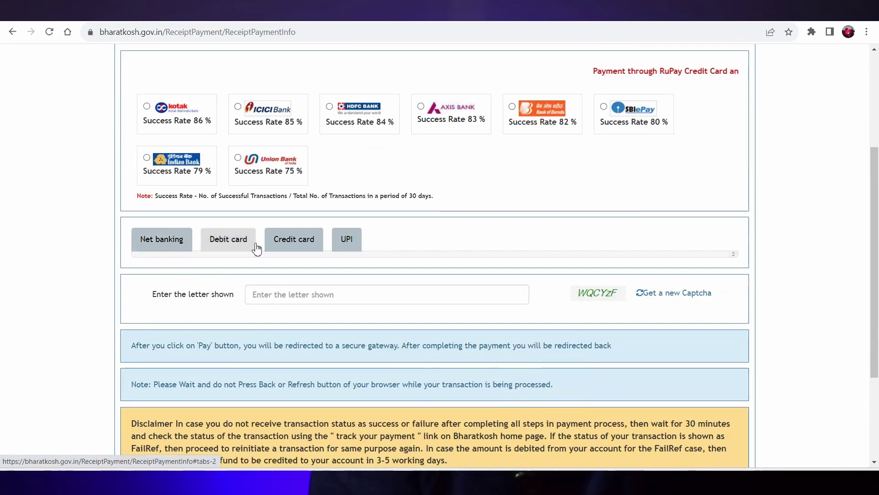
click(351, 240)
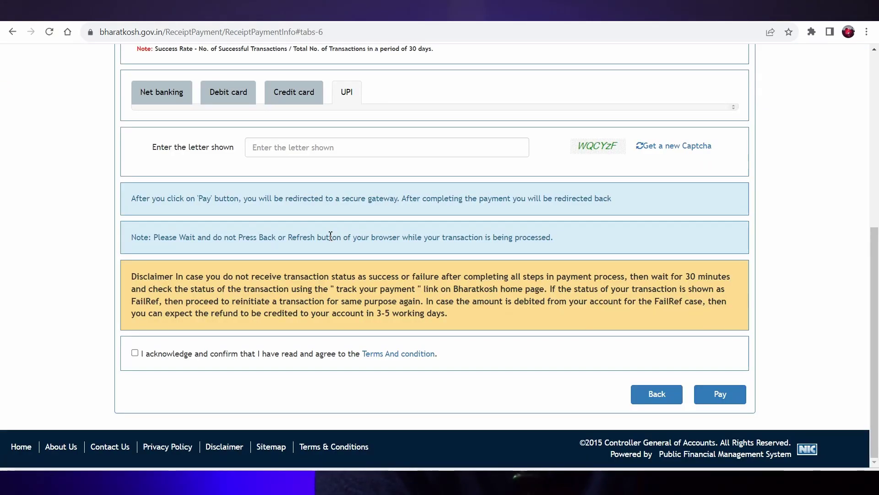
scroll(331, 237, up, 1)
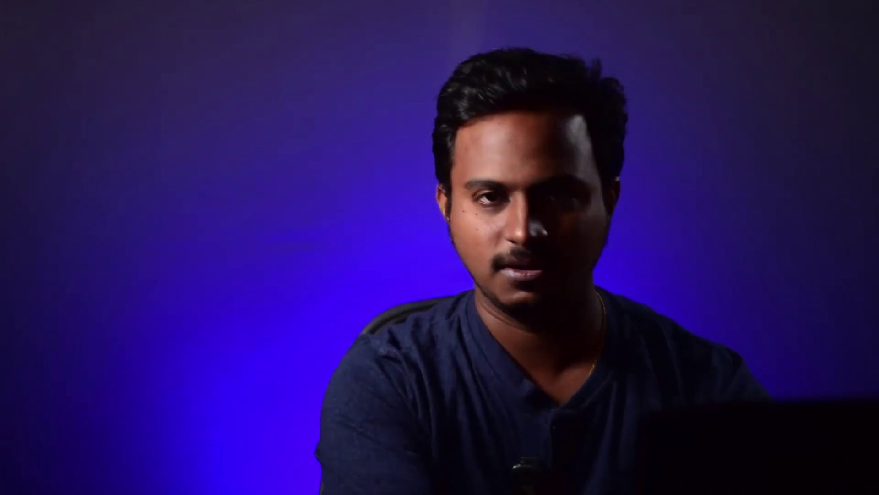